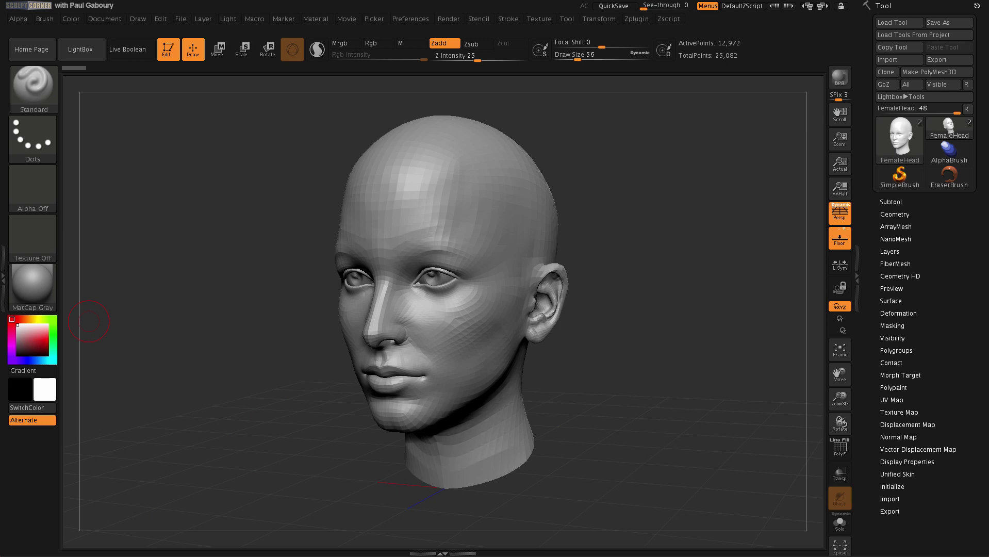
# Step: Dock the Zplugin palette in the tray with the Tool palette and expand its Scale Master section
pyautogui.moveTo(638, 395)
pyautogui.mouseDown()
pyautogui.moveTo(652, 395)
pyautogui.moveTo(638, 392)
pyautogui.mouseUp()
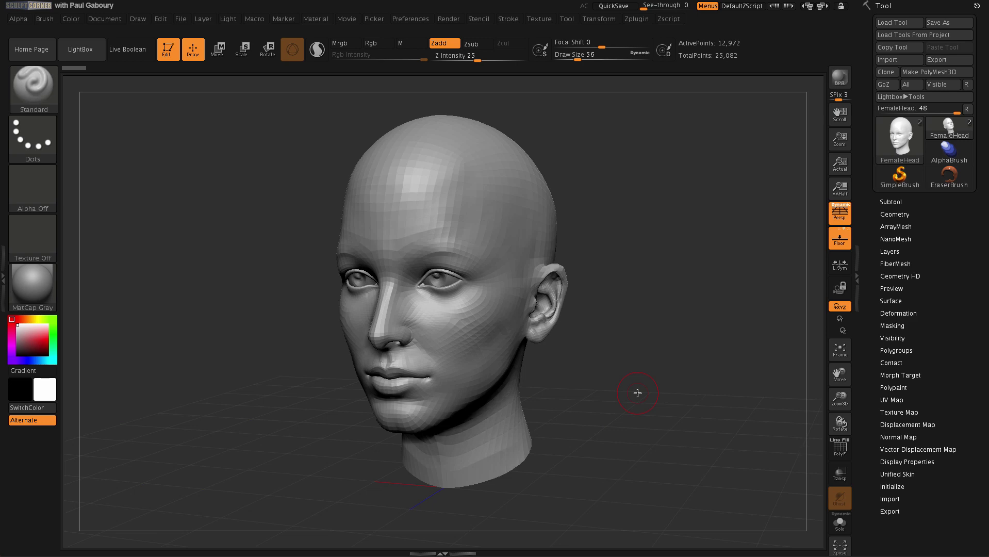
pyautogui.click(636, 18)
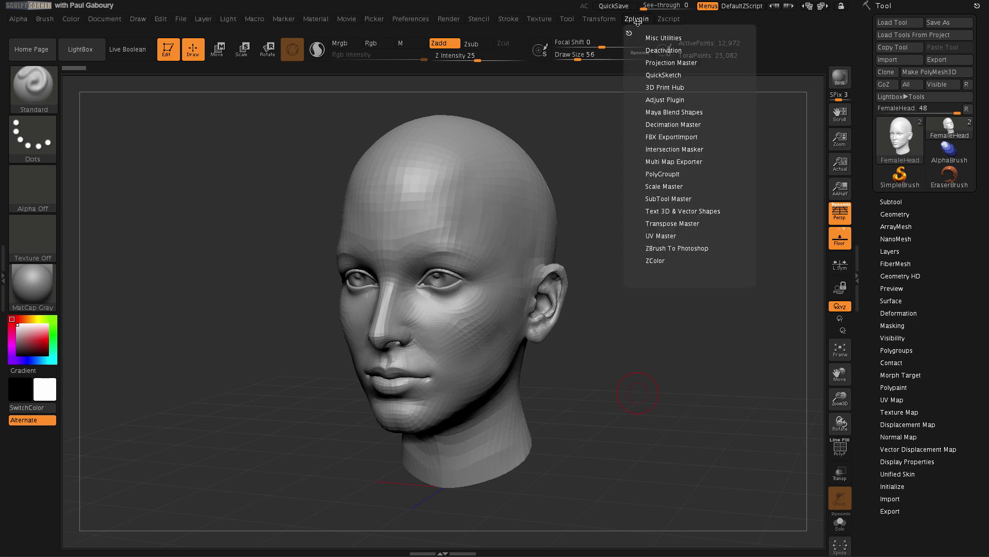
pyautogui.moveTo(629, 33); pyautogui.dragTo(922, 148)
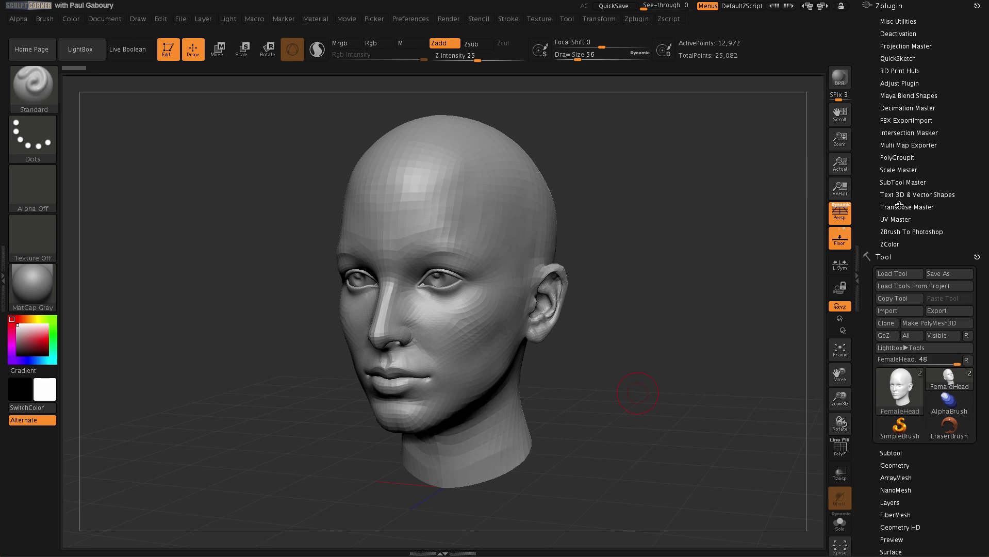
pyautogui.click(903, 170)
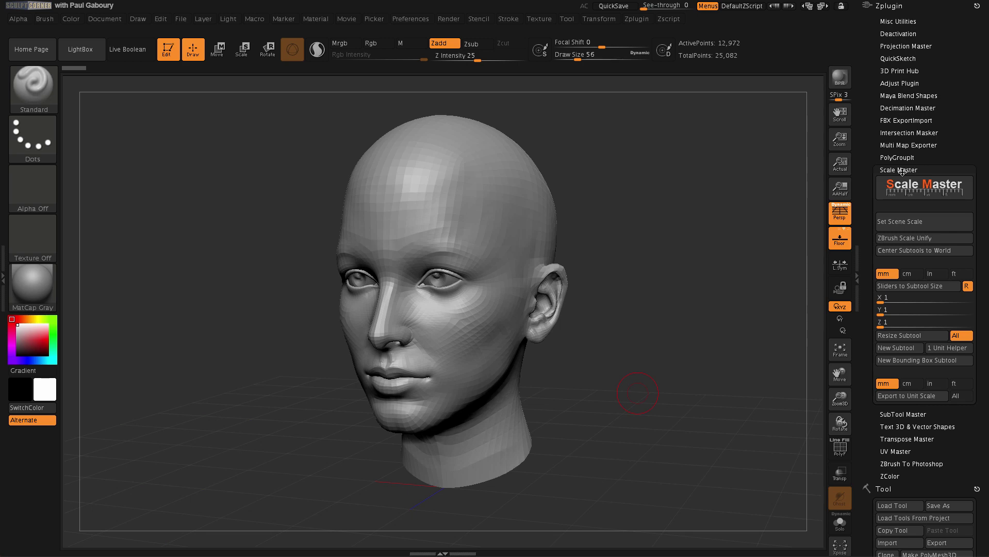
# Step: Find the DemoHeadFemale project in the LightBox project library
pyautogui.moveTo(614, 369)
pyautogui.mouseDown()
pyautogui.moveTo(622, 371)
pyautogui.moveTo(606, 372)
pyautogui.mouseUp()
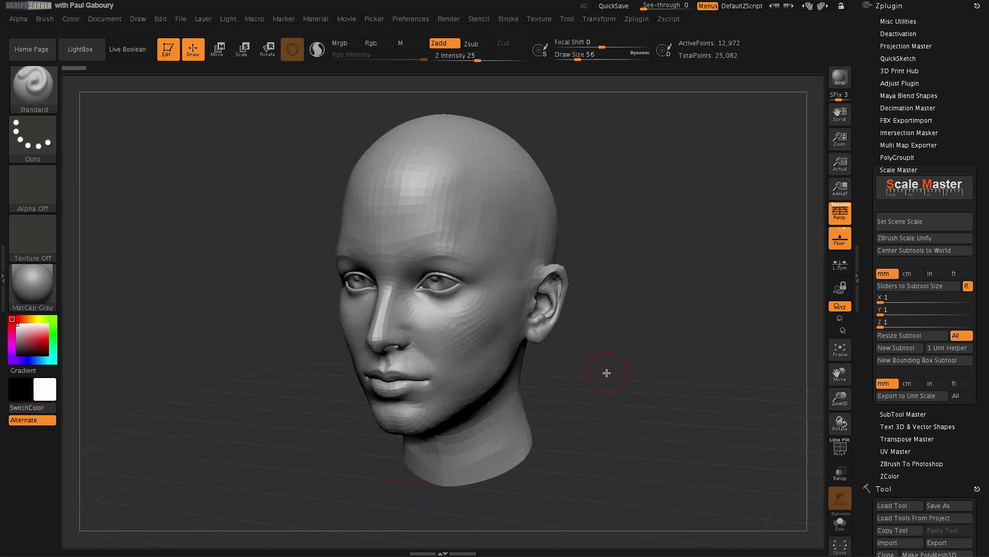
pyautogui.click(81, 50)
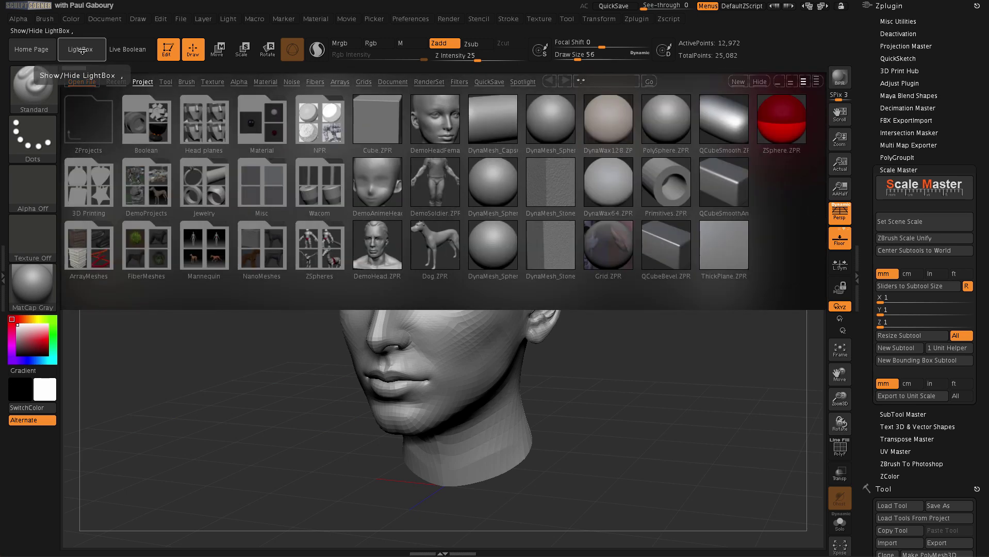
pyautogui.click(446, 122)
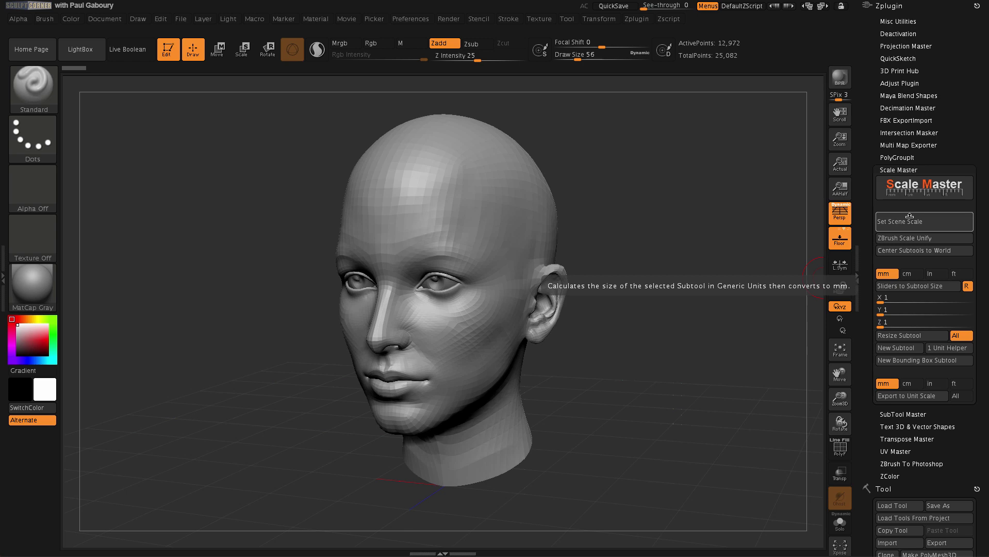
# Step: Set the scene scale for the FemaleHead subtool to 1.27 × 2.01 × 1.48 in
pyautogui.click(908, 219)
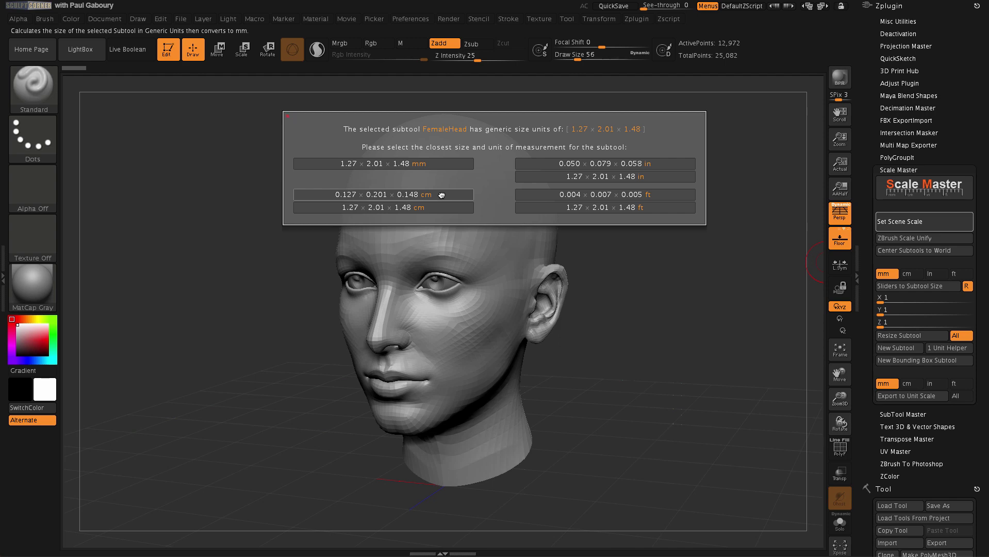
pyautogui.click(655, 177)
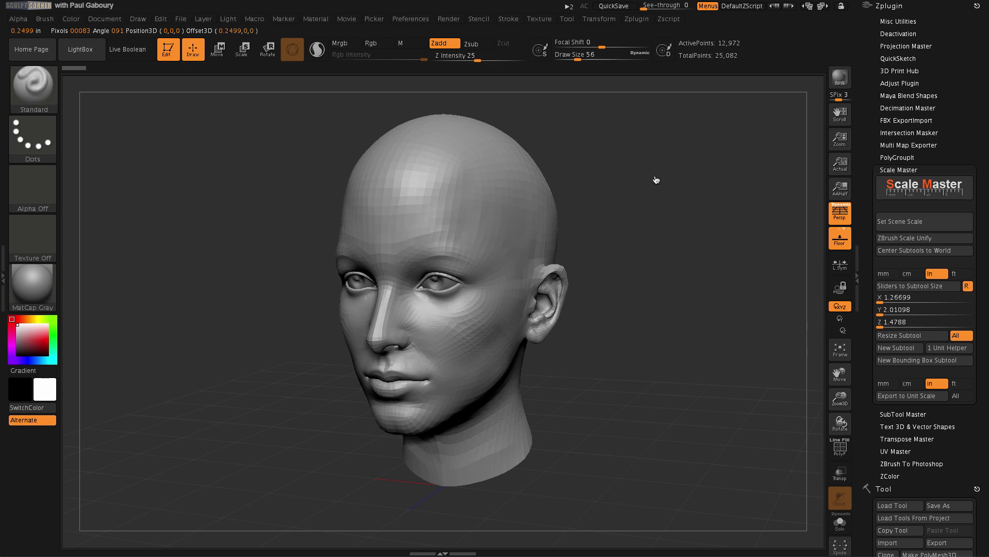
pyautogui.moveTo(662, 349); pyautogui.dragTo(653, 370)
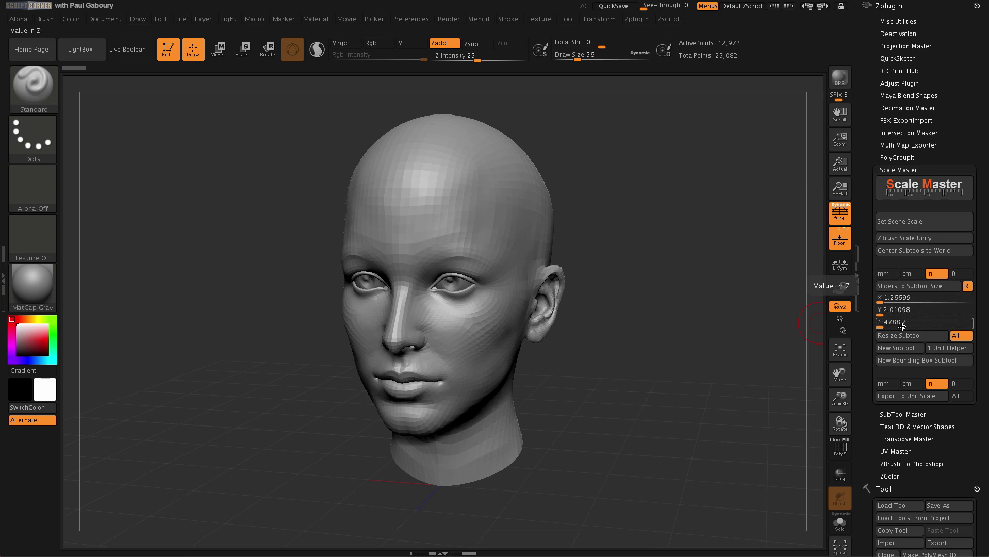
pyautogui.moveTo(623, 398); pyautogui.dragTo(622, 405)
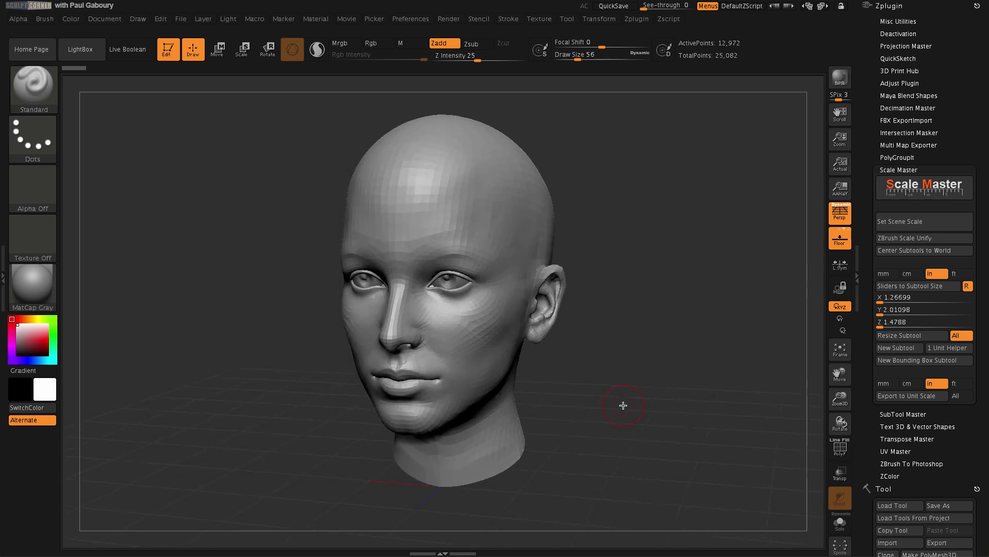
# Step: Expand the model's subtool list and select the eyes subtool
pyautogui.scroll(-10, 969, 456)
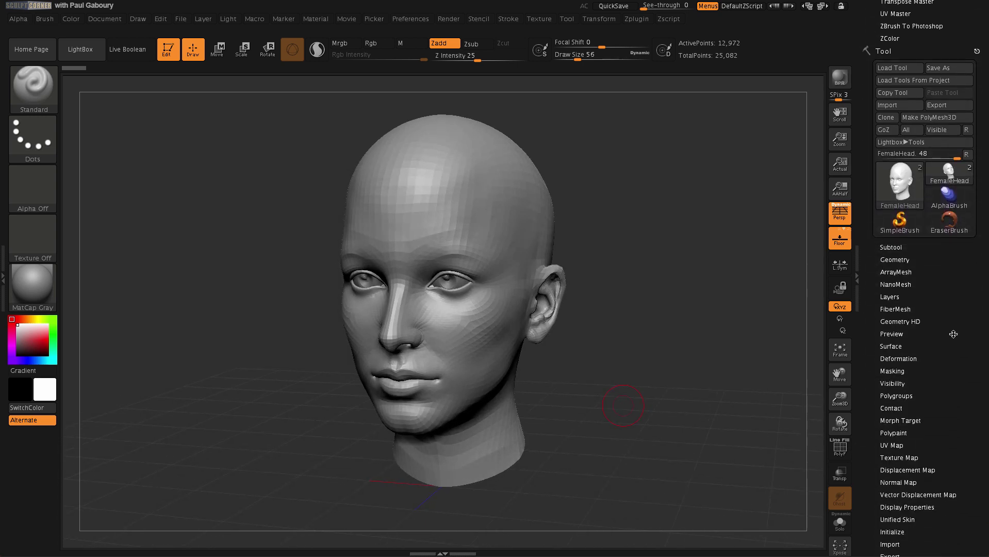
pyautogui.scroll(1, 950, 324)
pyautogui.click(890, 268)
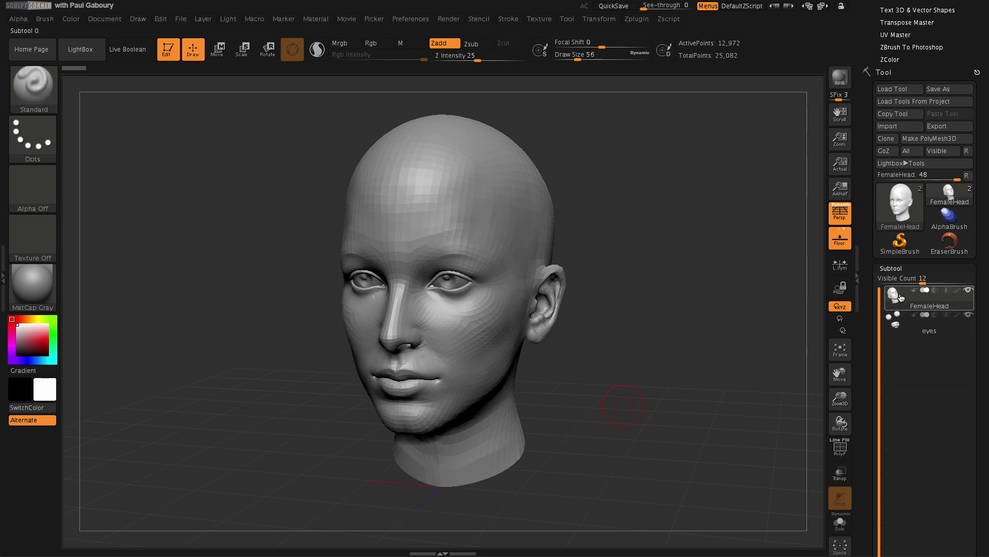
pyautogui.moveTo(895, 322)
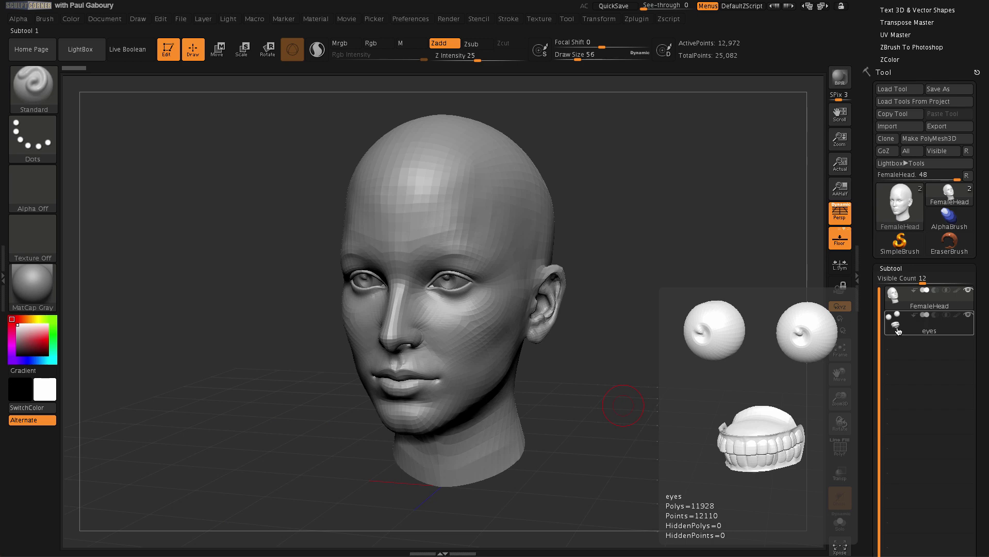
pyautogui.click(895, 324)
# Step: Match the Scale Master sliders to the eyes subtool's size and briefly check its polyframe
pyautogui.moveTo(867, 299); pyautogui.dragTo(866, 343)
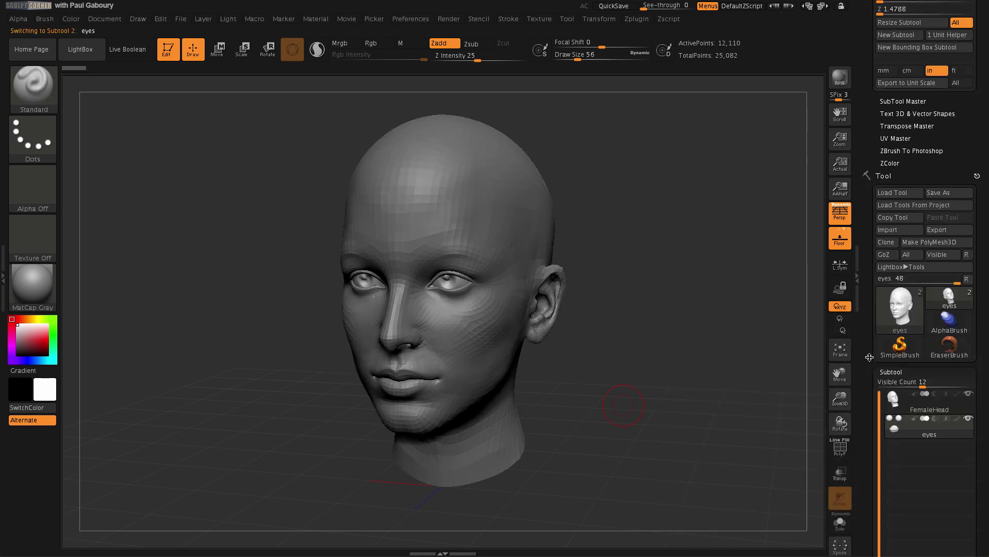
pyautogui.click(898, 30)
pyautogui.click(908, 268)
pyautogui.click(899, 277)
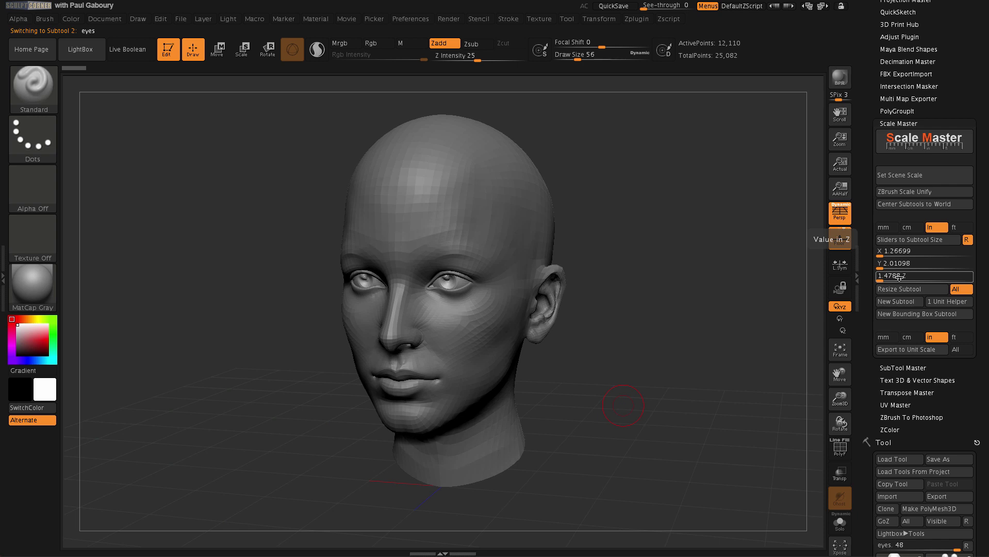
pyautogui.click(928, 241)
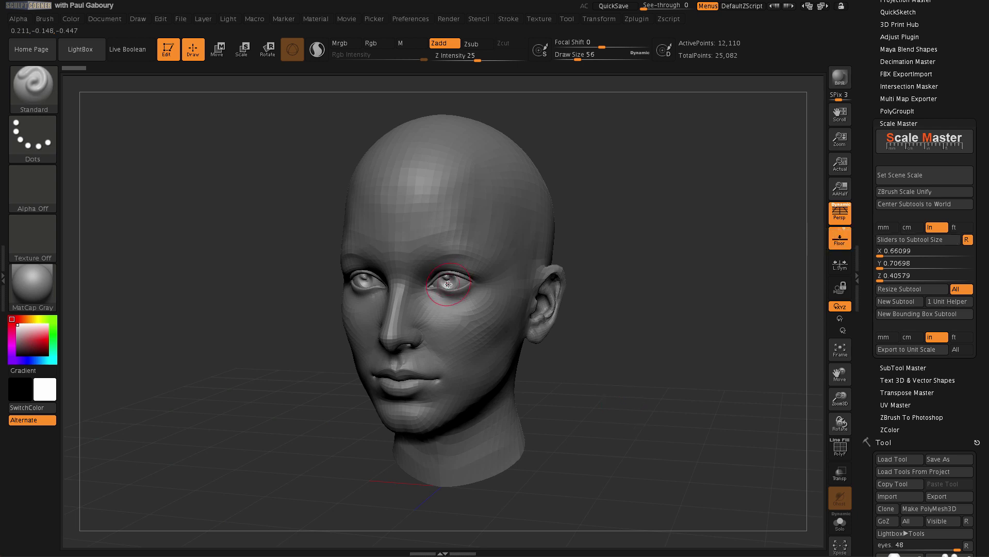
pyautogui.hotkey('shift', 'f')
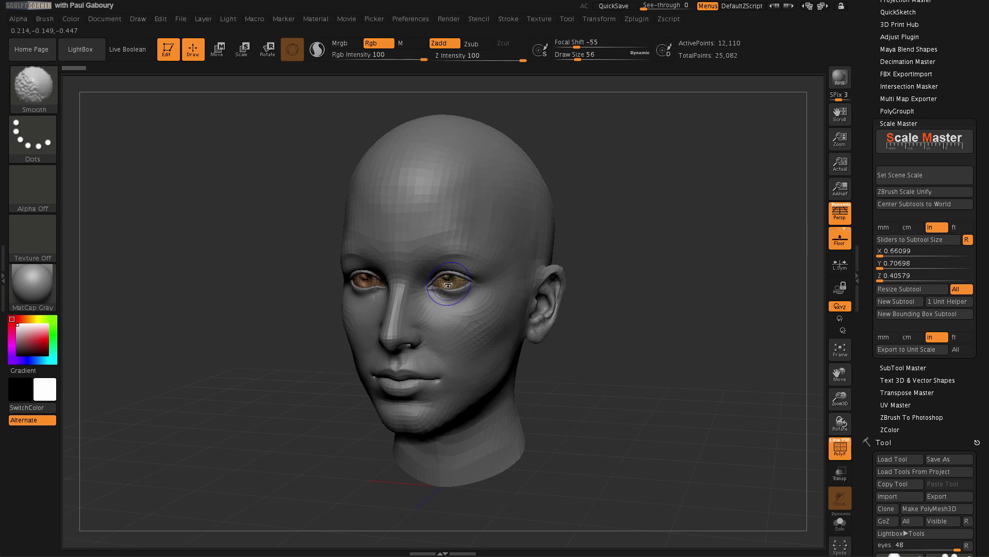
pyautogui.hotkey('shift', 'f')
pyautogui.click(895, 269)
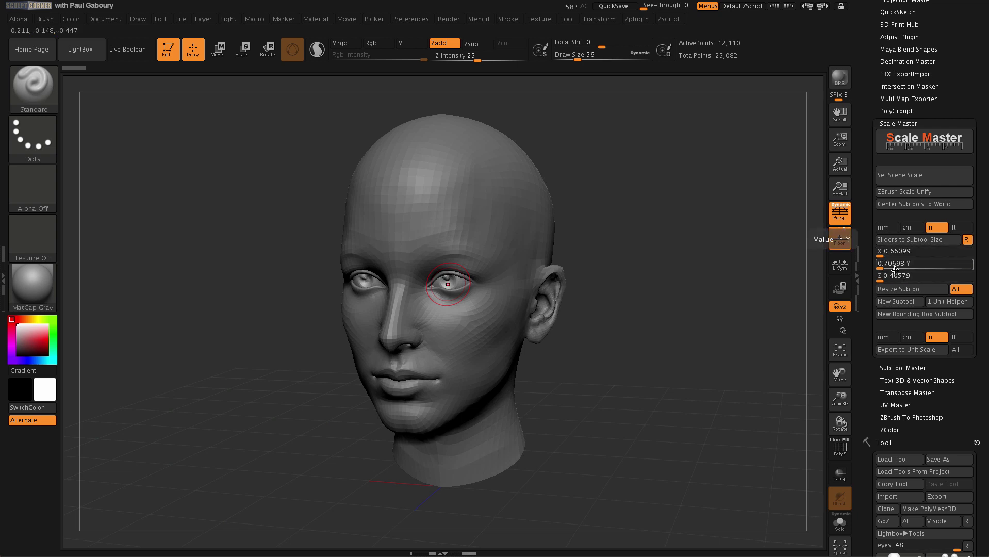
# Step: Match the Scale Master sliders to the FemaleHead subtool and resize all subtools to a Y size of 4 in
pyautogui.keyDown('alt'); pyautogui.click(448, 284); pyautogui.keyUp('alt')
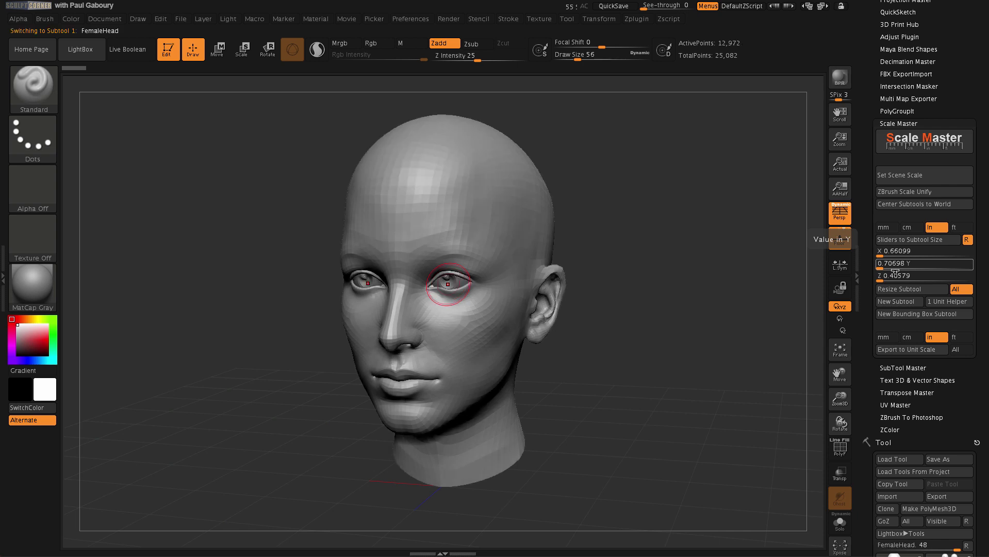
pyautogui.click(916, 245)
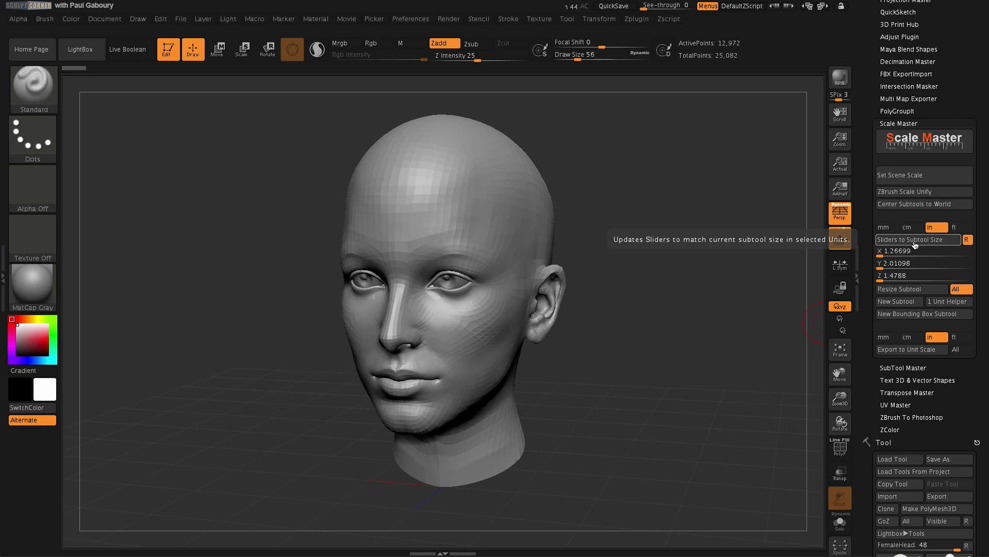
pyautogui.click(891, 263)
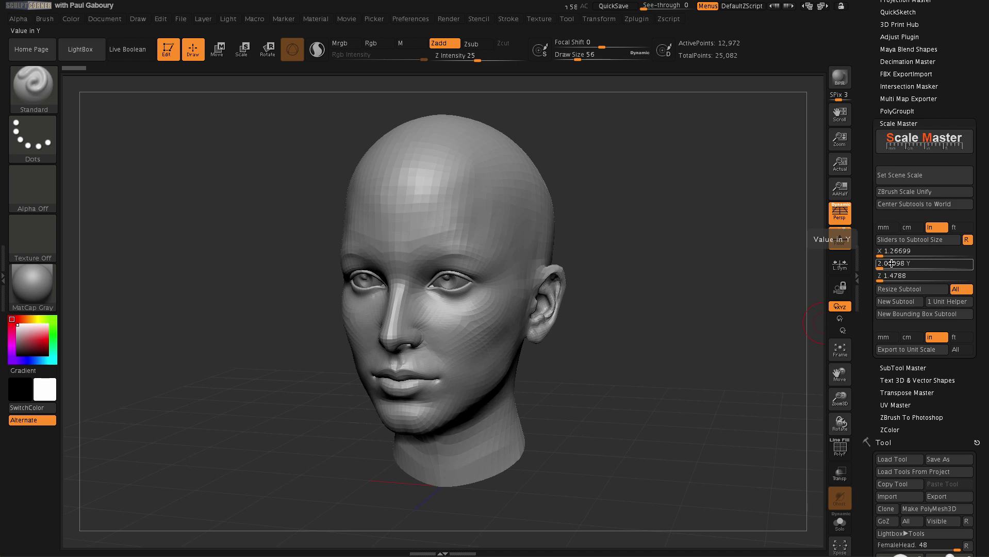
pyautogui.press('Return')
pyautogui.click(883, 264)
pyautogui.write('4')
pyautogui.press('Return')
pyautogui.click(883, 264)
pyautogui.click(910, 275)
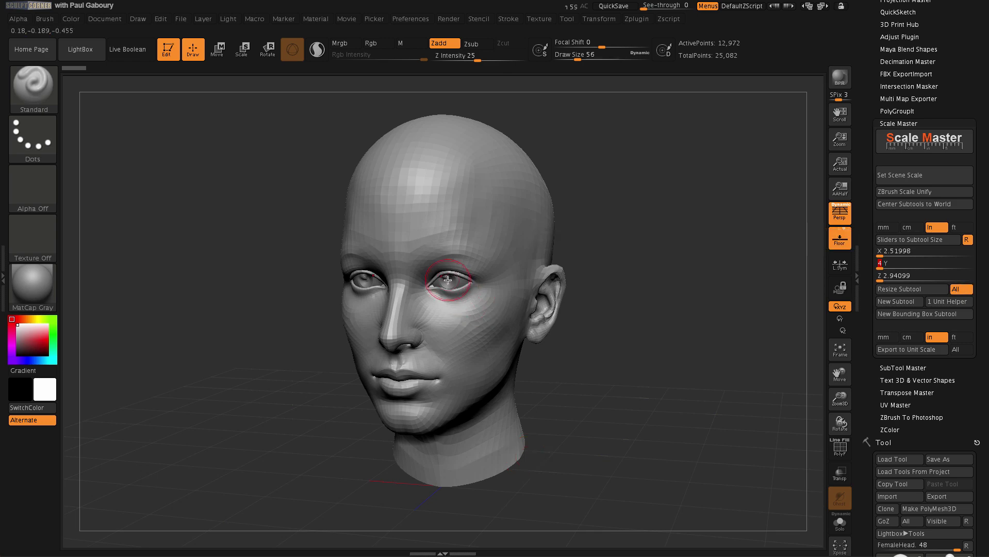
pyautogui.click(900, 289)
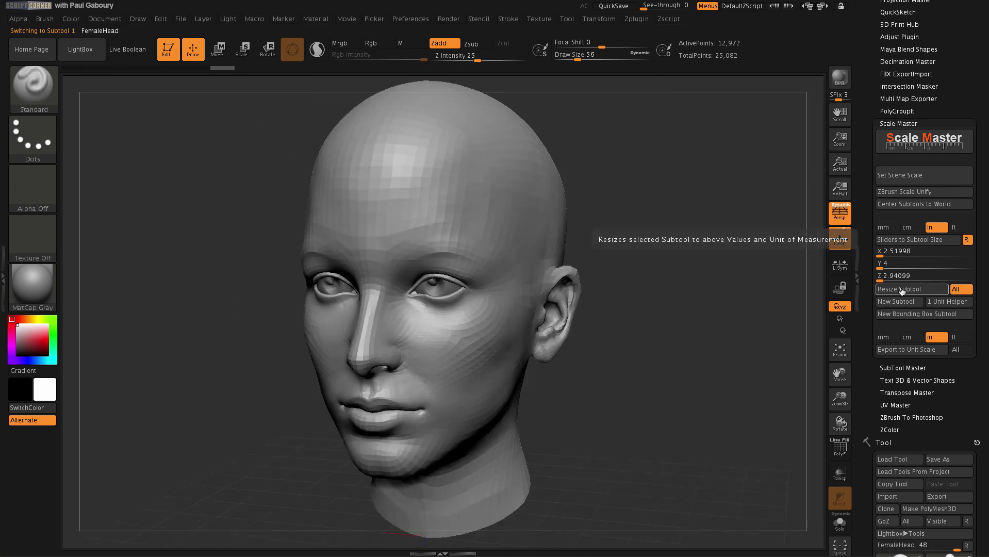
# Step: Switch from the Gizmo to the Transpose line and measure from the cheek diagonally out past the head
pyautogui.click(669, 408)
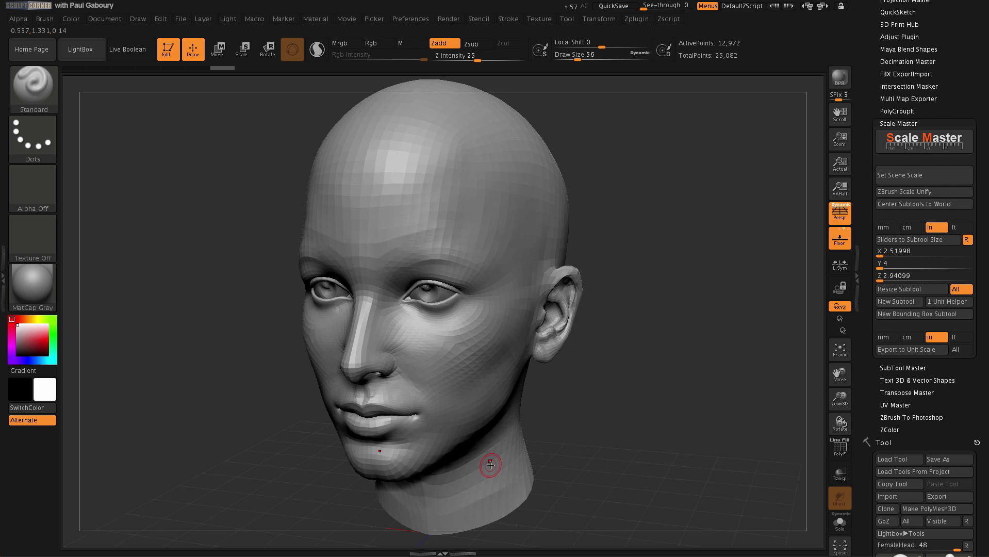
pyautogui.keyDown('alt'); pyautogui.moveTo(649, 382); pyautogui.dragTo(596, 327); pyautogui.keyUp('alt')
pyautogui.moveTo(600, 361); pyautogui.dragTo(637, 366)
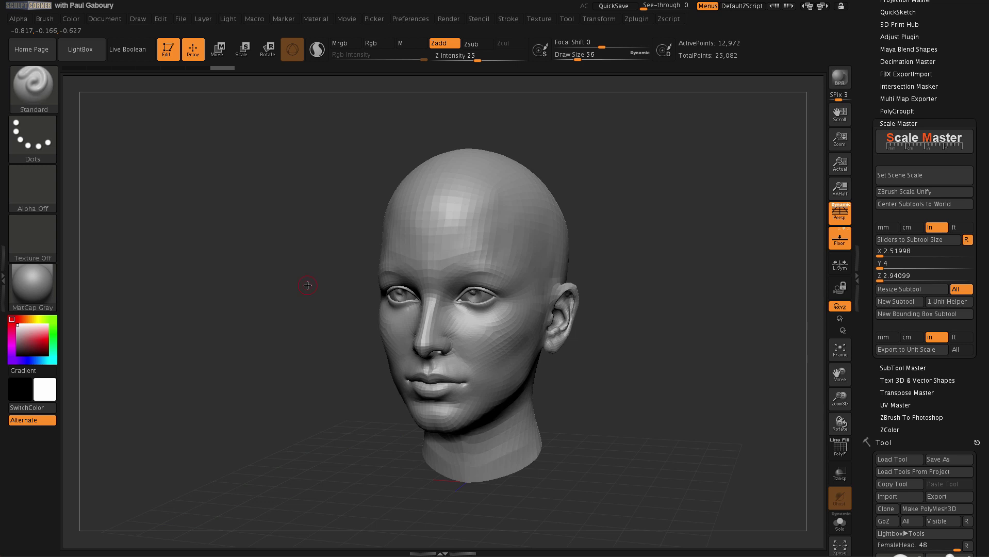
pyautogui.press('w')
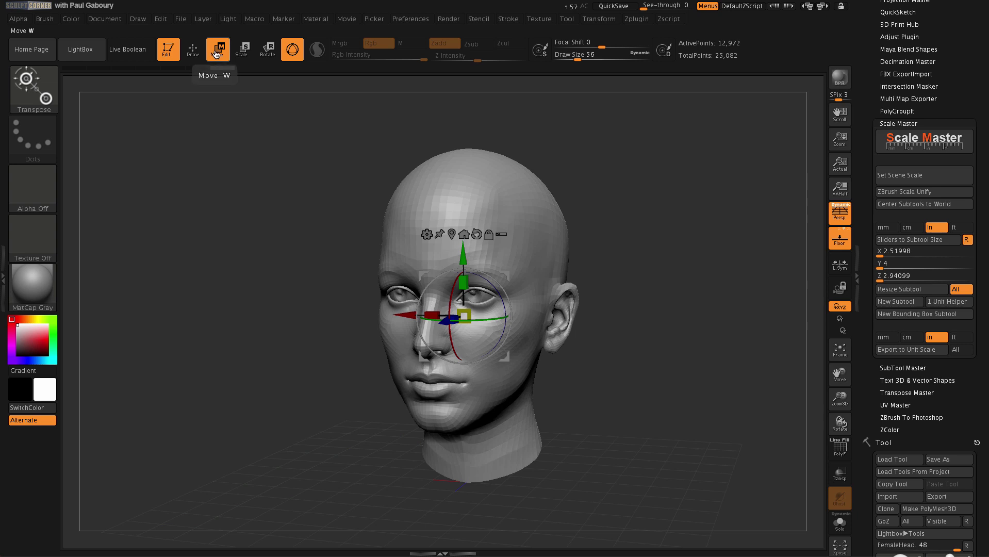
pyautogui.click(292, 50)
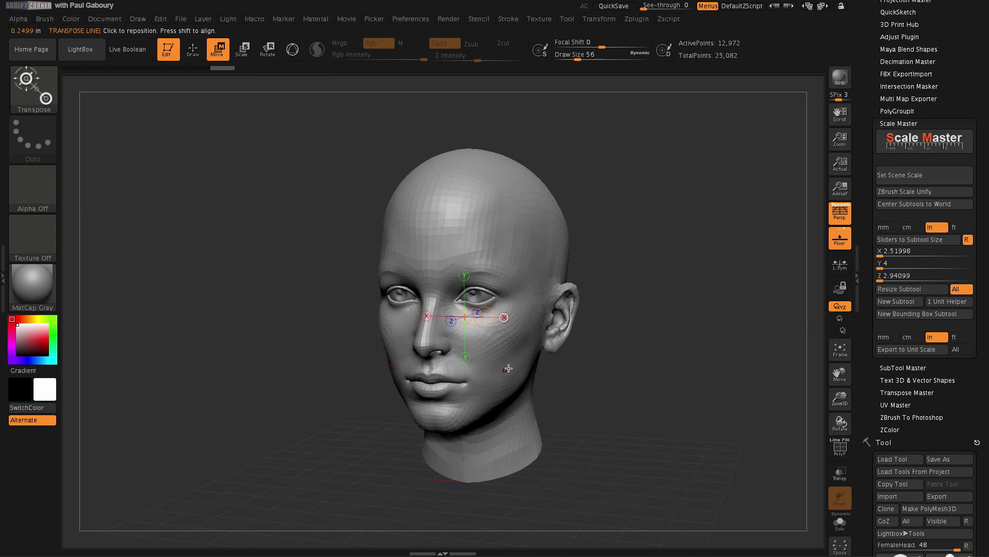
pyautogui.moveTo(507, 369); pyautogui.dragTo(736, 145)
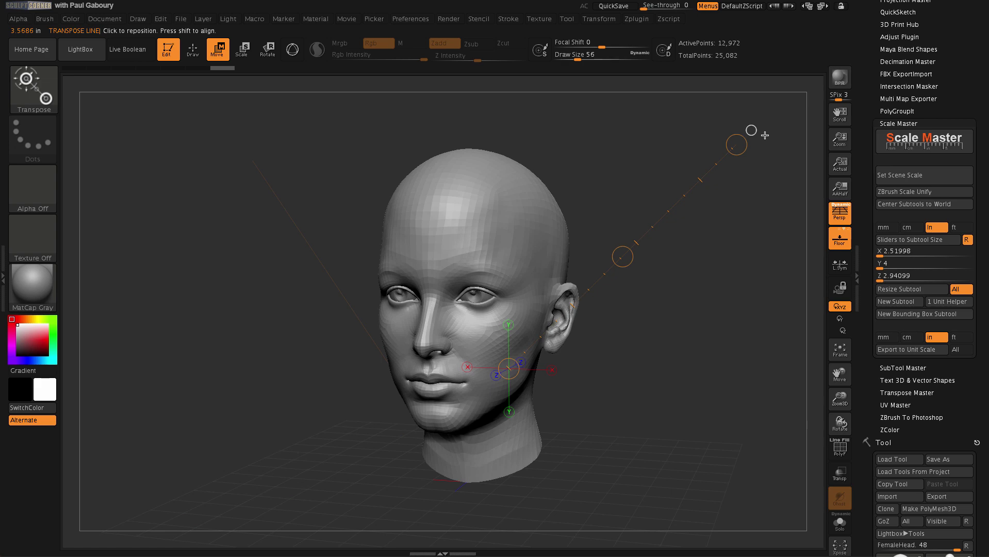
# Step: Look through the Transpose Units preferences
pyautogui.click(411, 20)
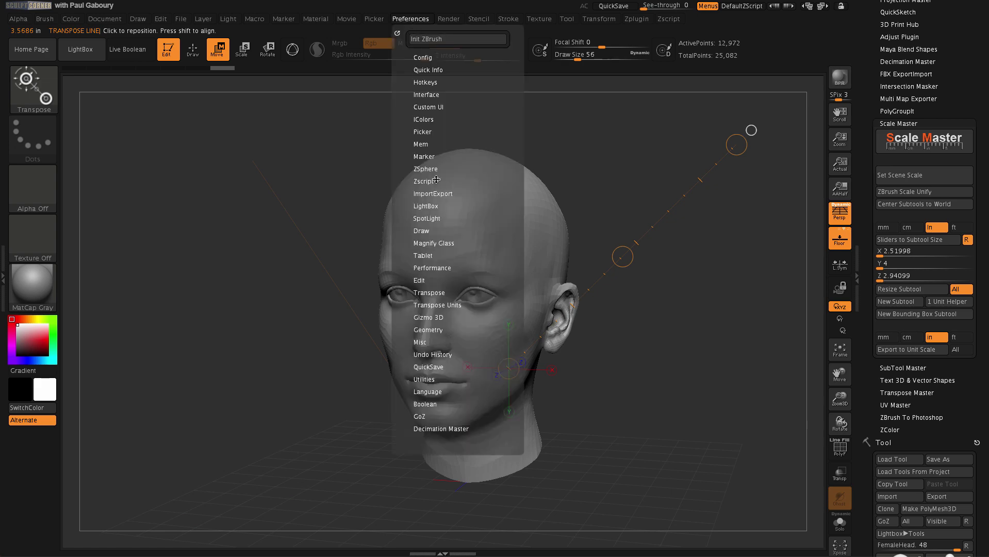
pyautogui.click(453, 305)
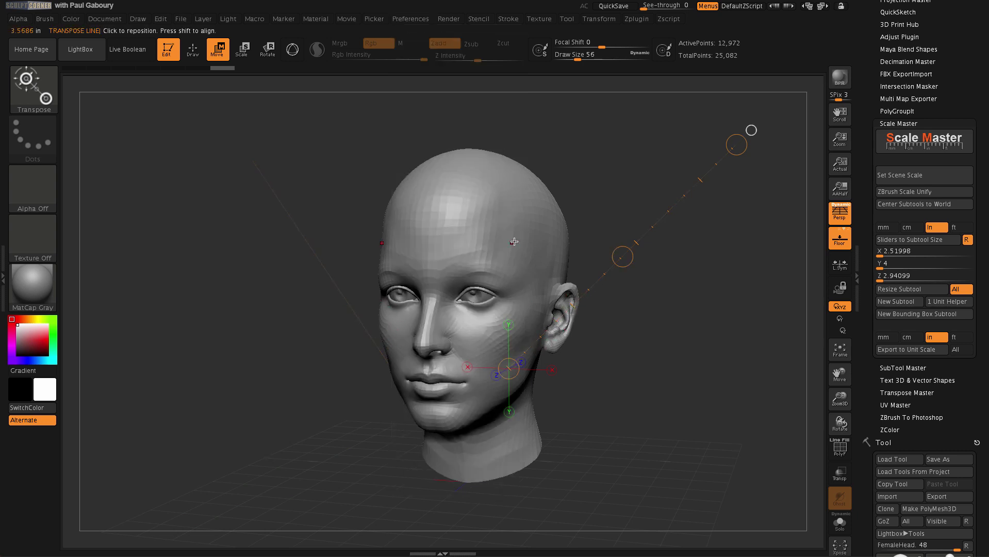
pyautogui.click(402, 20)
pyautogui.click(432, 329)
# Step: Measure the eye's width from inner to outer corner with a Transpose line
pyautogui.keyDown('shift'); pyautogui.moveTo(633, 383); pyautogui.dragTo(349, 354); pyautogui.keyUp('shift')
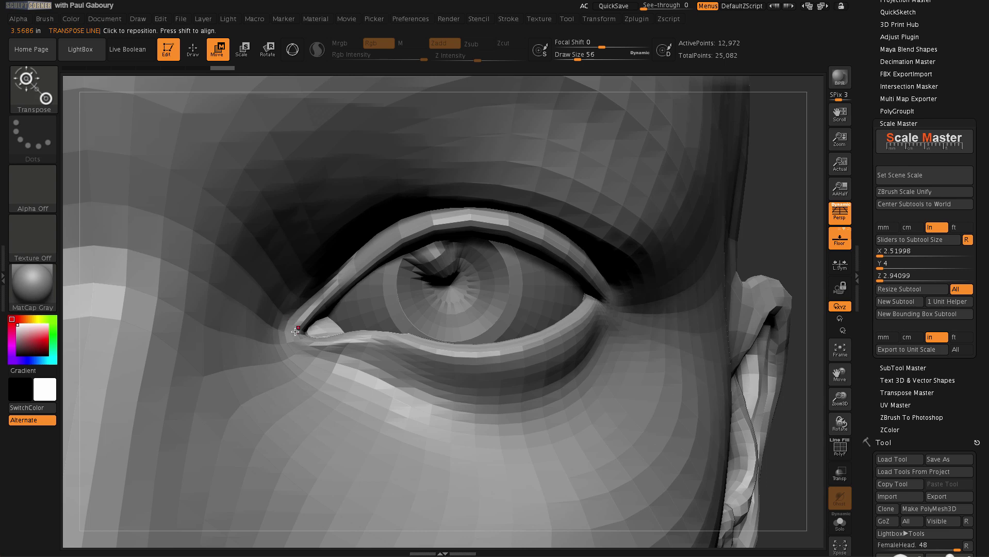
pyautogui.moveTo(296, 331); pyautogui.dragTo(490, 309)
pyautogui.moveTo(590, 299); pyautogui.dragTo(604, 306)
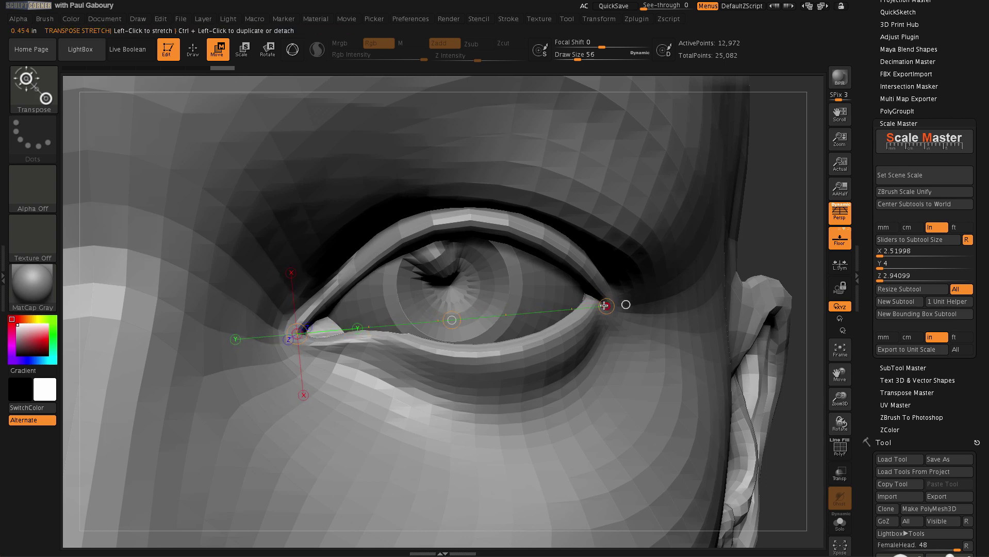
# Step: Measure a short span beneath the lower eyelid with a Transpose line and turn on the polyframe display
pyautogui.moveTo(454, 373); pyautogui.dragTo(545, 380)
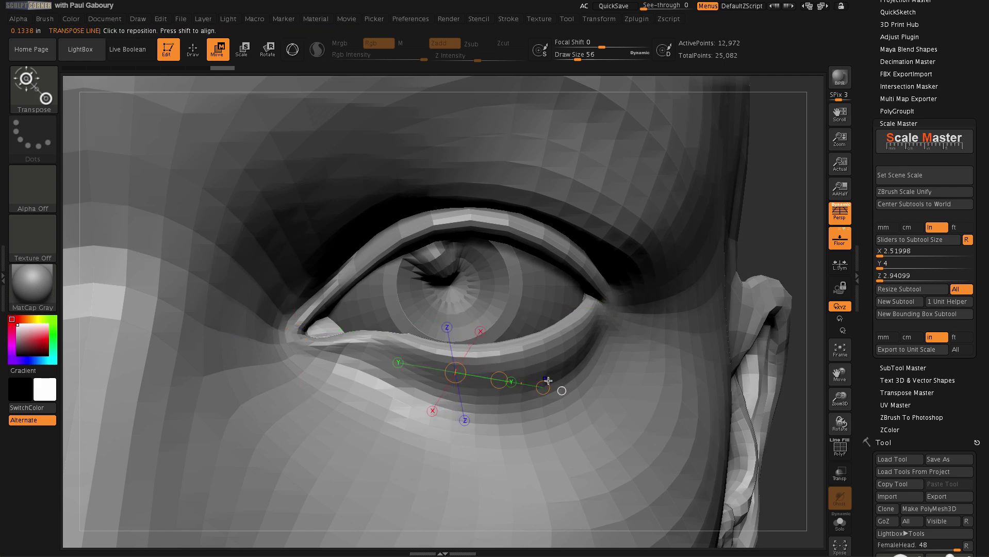
pyautogui.hotkey('shift', 'f')
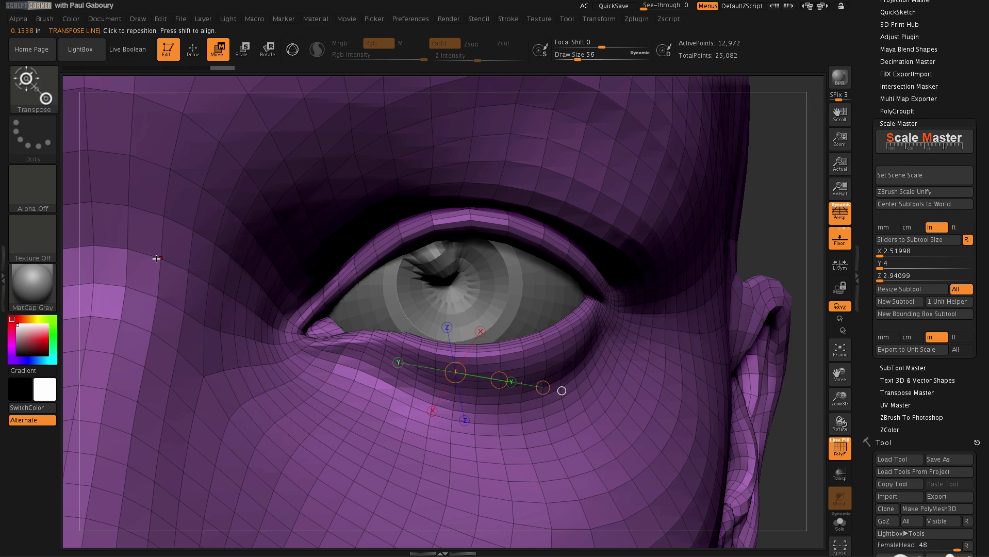
# Step: Measure from the nose bridge to the eye's outer corner, then up the head's profile from the chin and jaw, with Transpose lines
pyautogui.moveTo(159, 258); pyautogui.dragTo(635, 313)
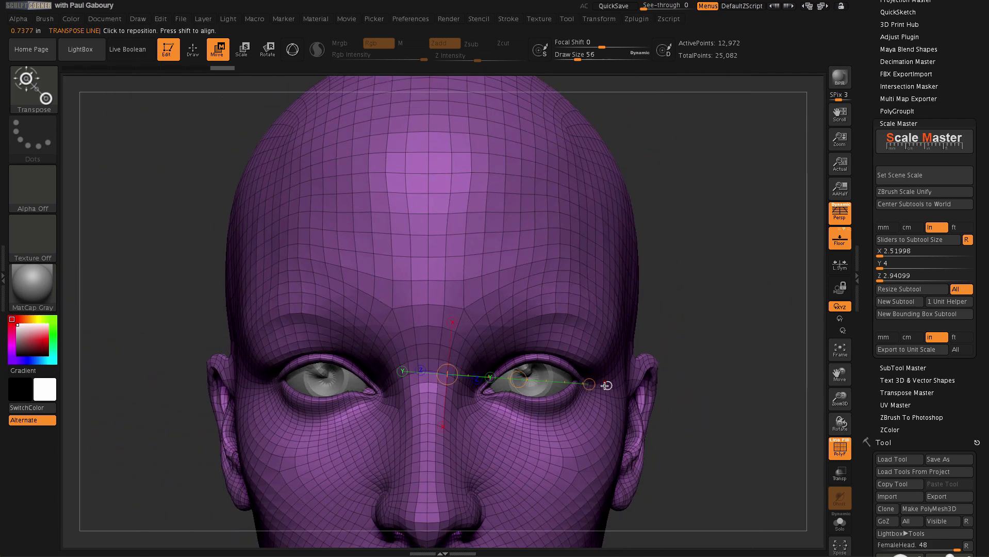
pyautogui.keyDown('ctrl'); pyautogui.moveTo(603, 384); pyautogui.dragTo(528, 398, button='right'); pyautogui.keyUp('ctrl')
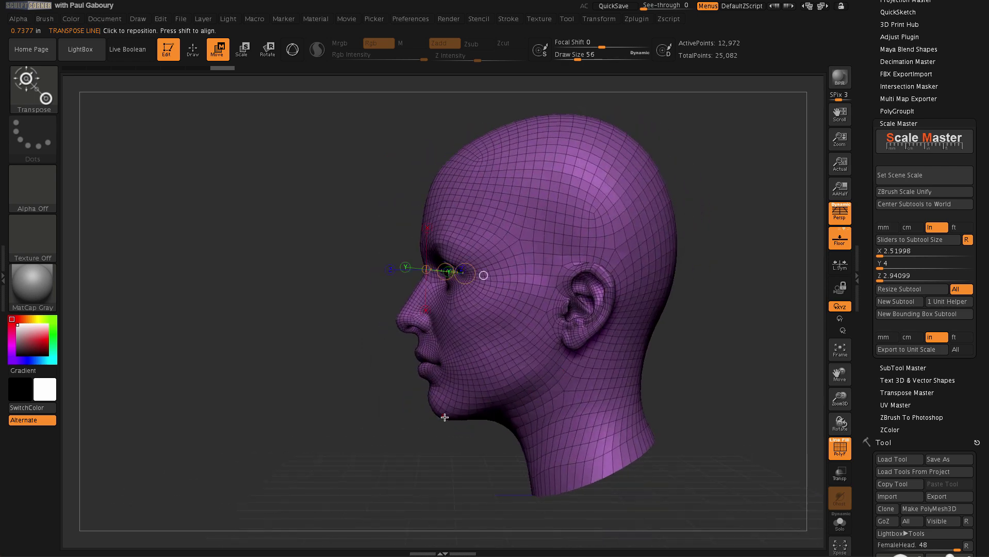
pyautogui.moveTo(444, 417); pyautogui.dragTo(444, 118)
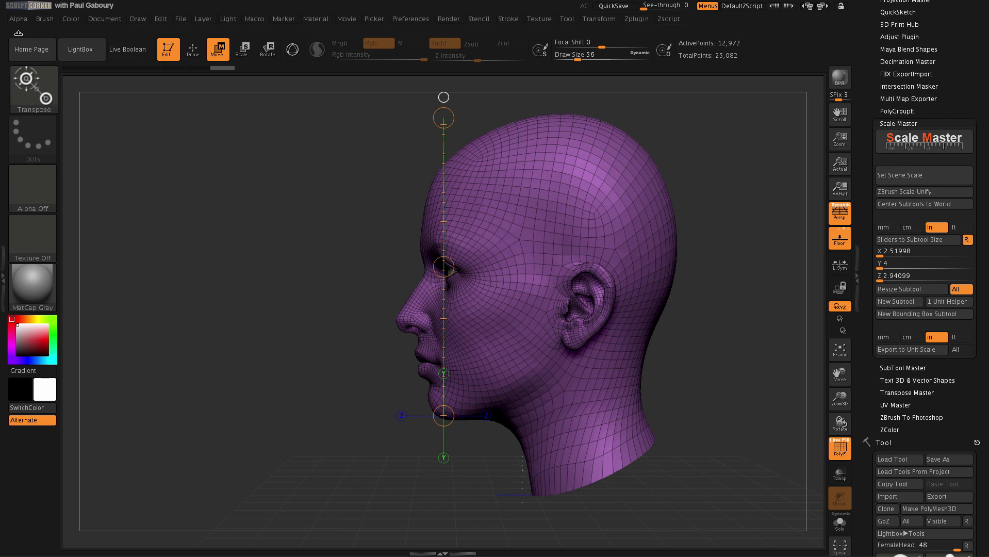
pyautogui.moveTo(478, 367); pyautogui.dragTo(593, 187)
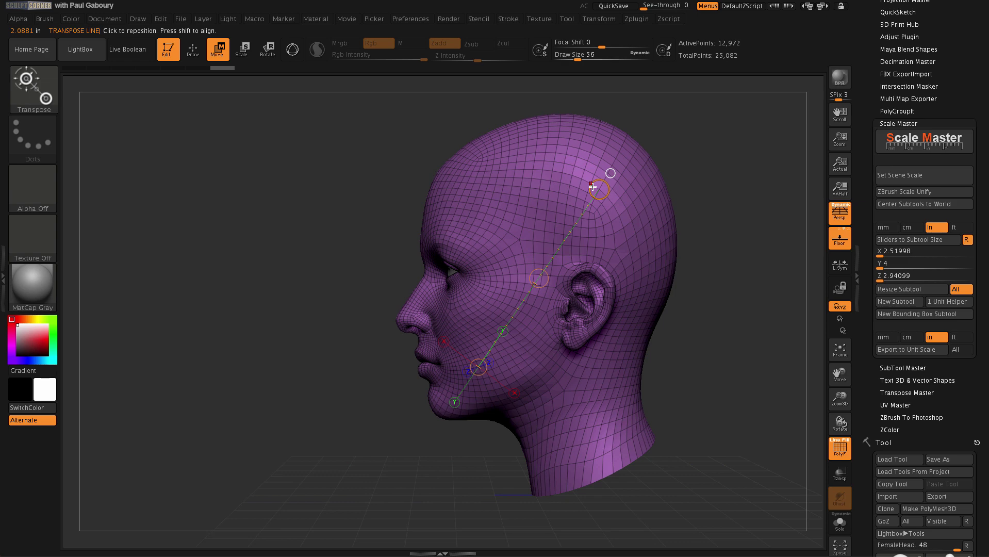
# Step: Measure the head's height from the neck base to the crown and from the chin to the crown with Transpose lines
pyautogui.keyDown('shift'); pyautogui.moveTo(581, 487); pyautogui.dragTo(563, 118); pyautogui.keyUp('shift')
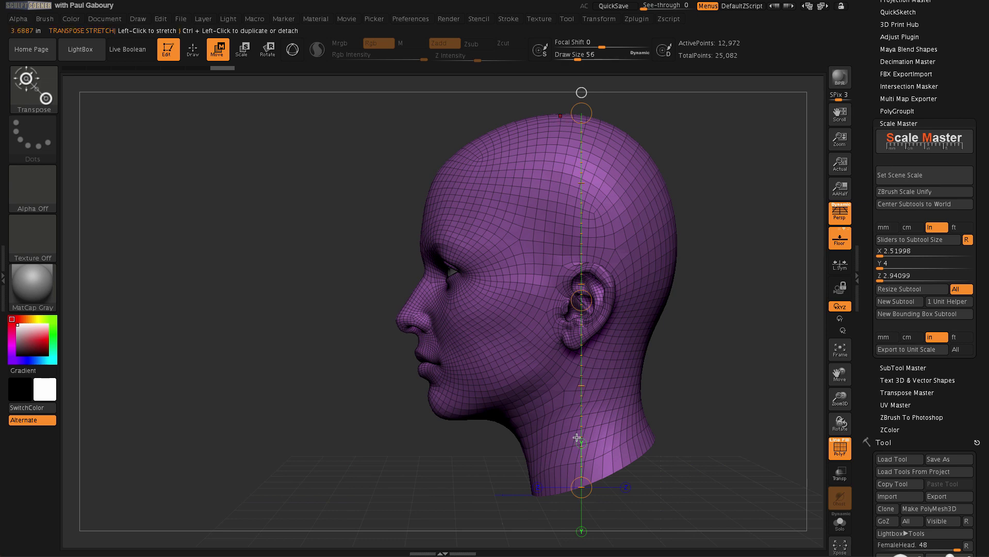
pyautogui.moveTo(438, 411)
pyautogui.mouseDown()
pyautogui.moveTo(503, 324)
pyautogui.moveTo(567, 112)
pyautogui.mouseUp()
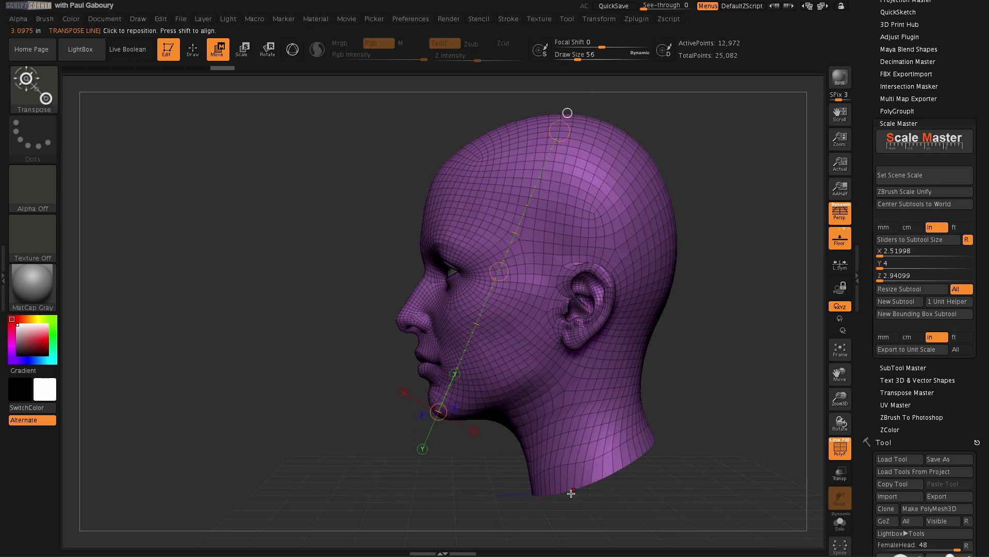
pyautogui.moveTo(532, 496)
pyautogui.mouseDown()
pyautogui.moveTo(557, 121)
pyautogui.moveTo(540, 115)
pyautogui.moveTo(574, 114)
pyautogui.moveTo(561, 114)
pyautogui.mouseUp()
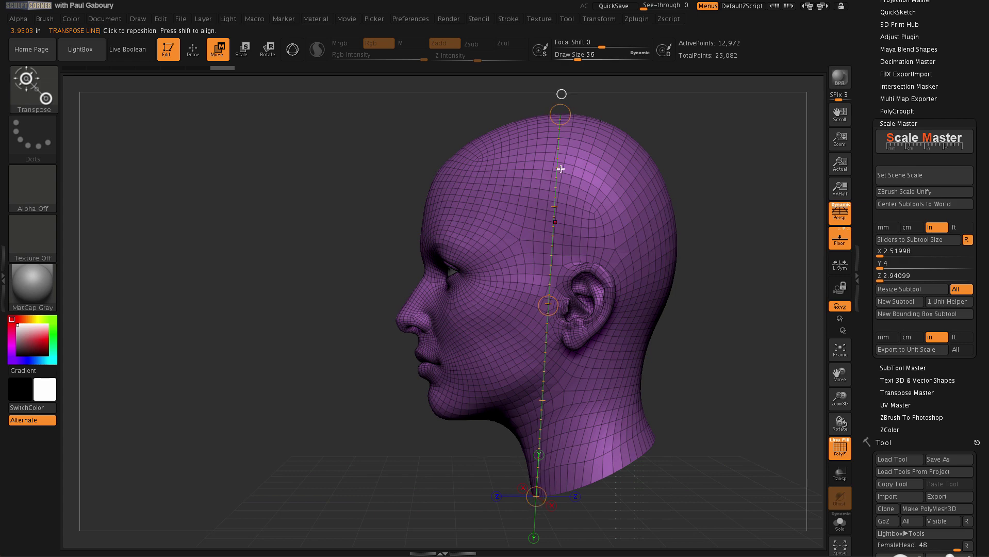
# Step: Create a new bounding box subtool enclosing all visible subtools and inspect it in the subtool list
pyautogui.click(921, 317)
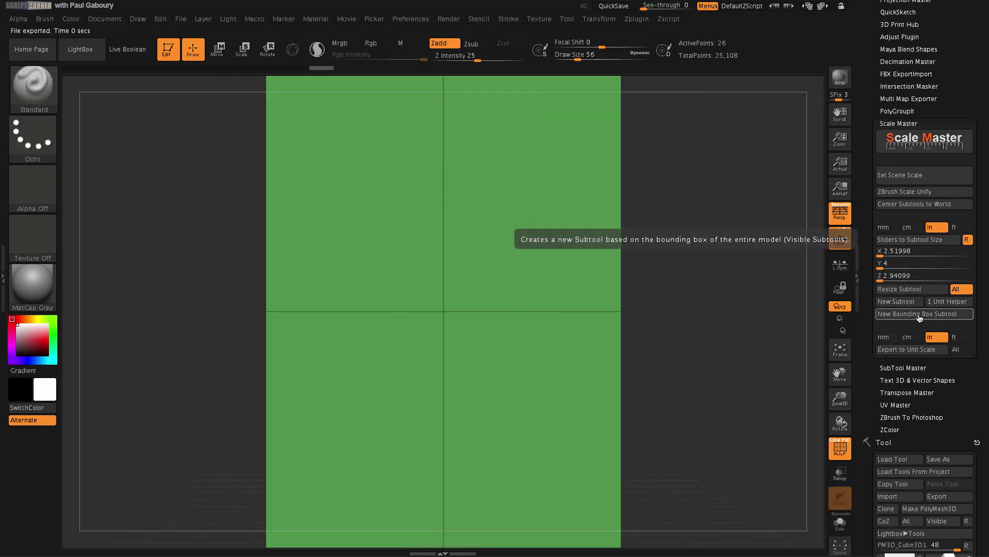
pyautogui.moveTo(688, 380); pyautogui.dragTo(453, 287)
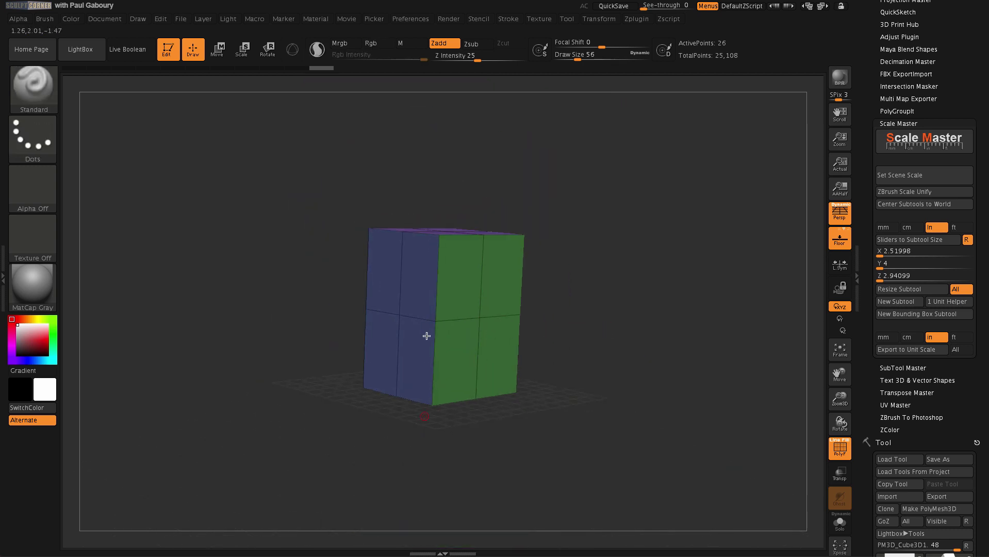
pyautogui.scroll(-8, 984, 352)
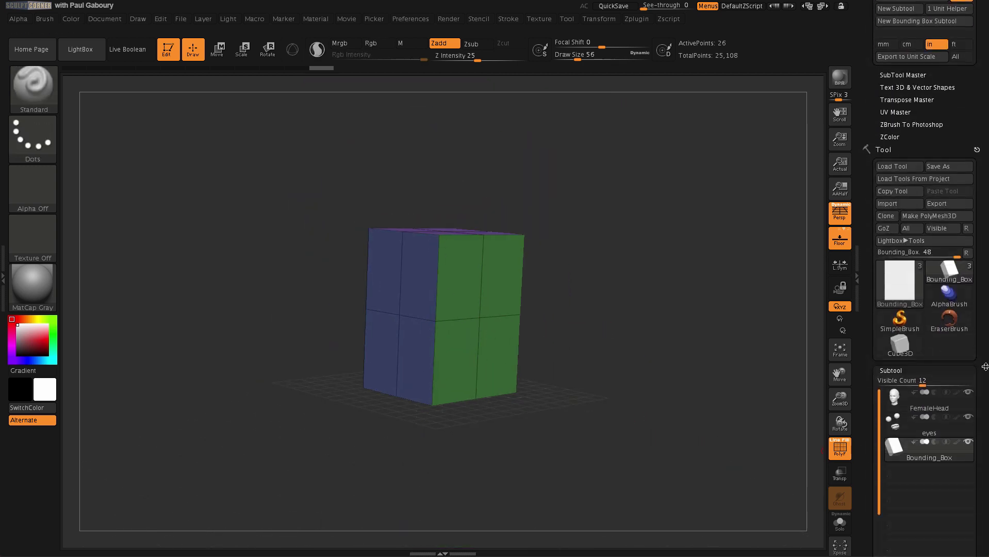
pyautogui.moveTo(902, 334)
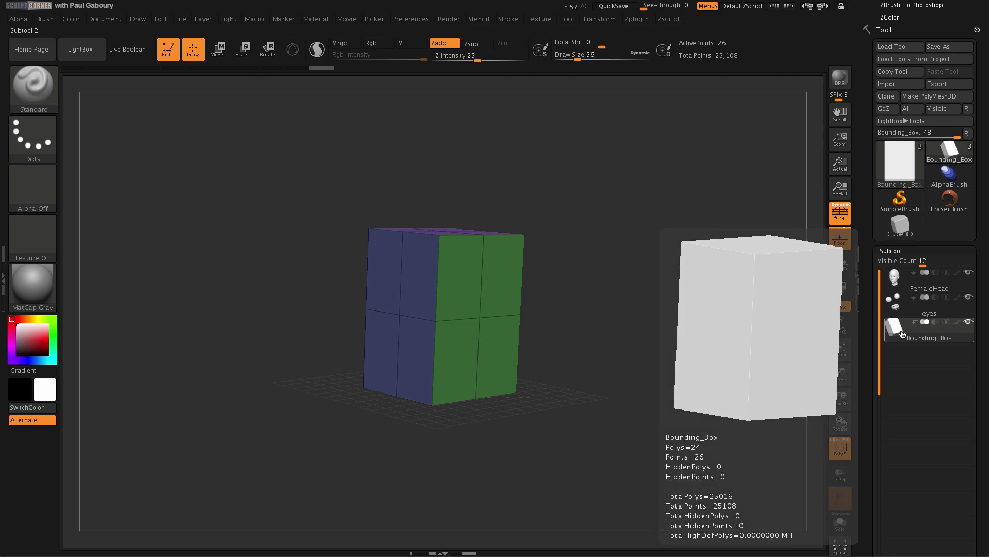
# Step: Turn on transparency, disable Ghost mode and perspective, and frame the head inside the bounding box from the side and front
pyautogui.moveTo(551, 400)
pyautogui.keyDown('shift'); pyautogui.mouseDown()
pyautogui.moveTo(589, 388)
pyautogui.moveTo(590, 408)
pyautogui.moveTo(615, 401)
pyautogui.moveTo(614, 465)
pyautogui.moveTo(621, 406)
pyautogui.moveTo(612, 375)
pyautogui.moveTo(625, 406)
pyautogui.moveTo(625, 391)
pyautogui.moveTo(669, 342)
pyautogui.mouseUp(); pyautogui.keyUp('shift')
pyautogui.click(839, 474)
pyautogui.press('f')
pyautogui.click(839, 221)
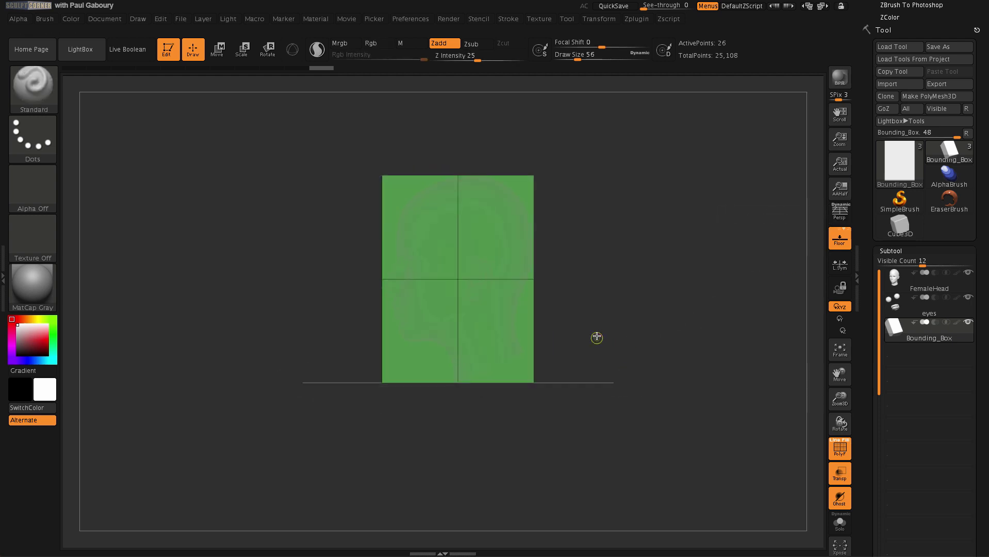
pyautogui.moveTo(596, 336); pyautogui.dragTo(651, 370)
pyautogui.click(839, 500)
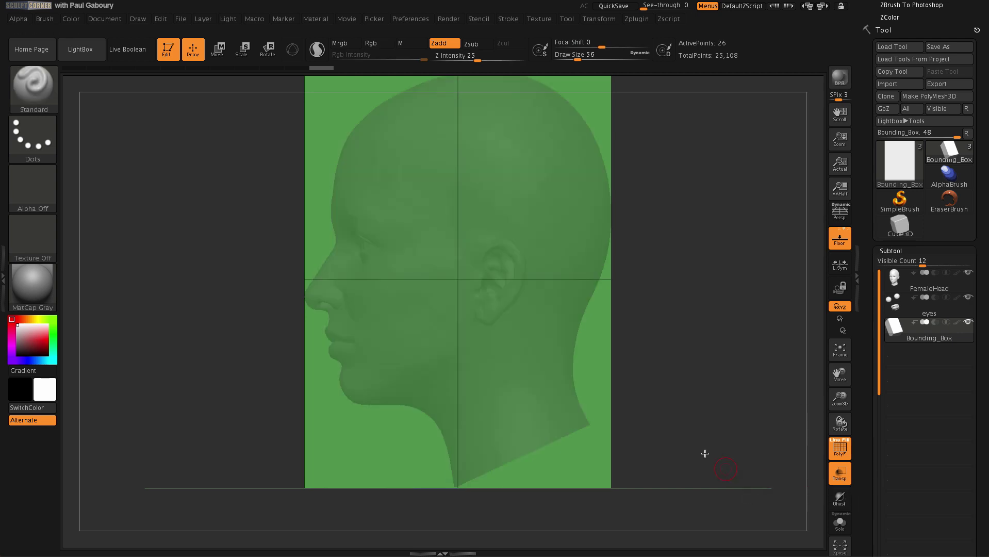
pyautogui.moveTo(695, 404)
pyautogui.keyDown('ctrl'); pyautogui.mouseDown(button='right')
pyautogui.moveTo(680, 392)
pyautogui.moveTo(621, 428)
pyautogui.mouseUp(button='right'); pyautogui.keyUp('ctrl')
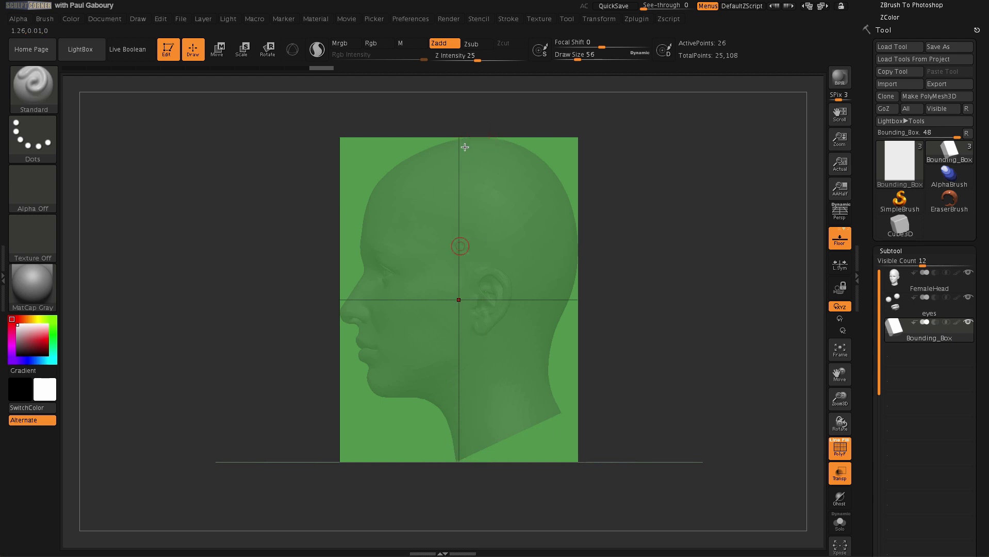
pyautogui.moveTo(468, 434); pyautogui.dragTo(585, 314, button='right')
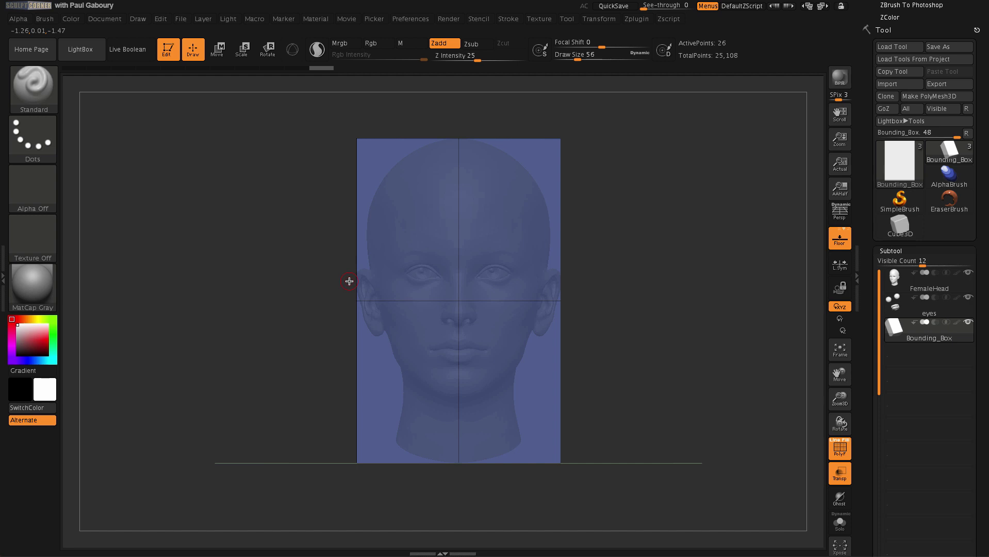
# Step: Switch to the Transpose line and measure the bounding box's full width across its front face
pyautogui.click(317, 49)
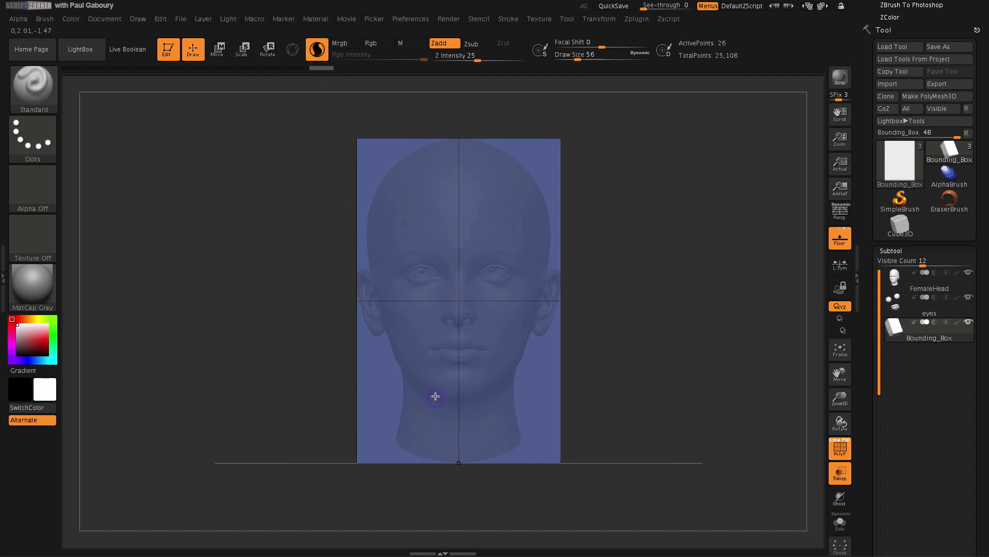
pyautogui.click(318, 52)
pyautogui.press('w')
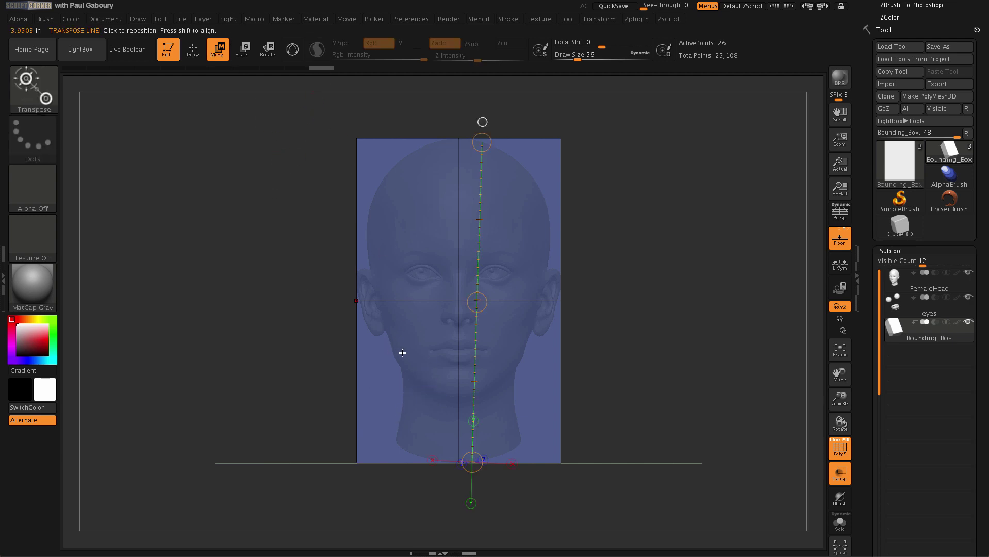
pyautogui.moveTo(402, 353)
pyautogui.keyDown('alt'); pyautogui.mouseDown(button='right')
pyautogui.moveTo(399, 378)
pyautogui.moveTo(408, 379)
pyautogui.moveTo(386, 346)
pyautogui.mouseUp(button='right'); pyautogui.keyUp('alt')
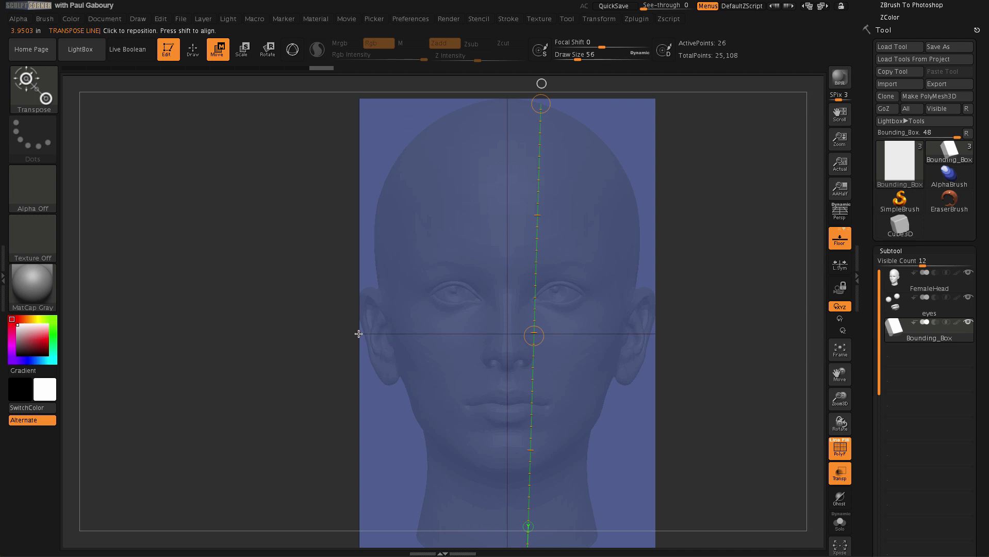
pyautogui.moveTo(359, 334); pyautogui.dragTo(656, 335)
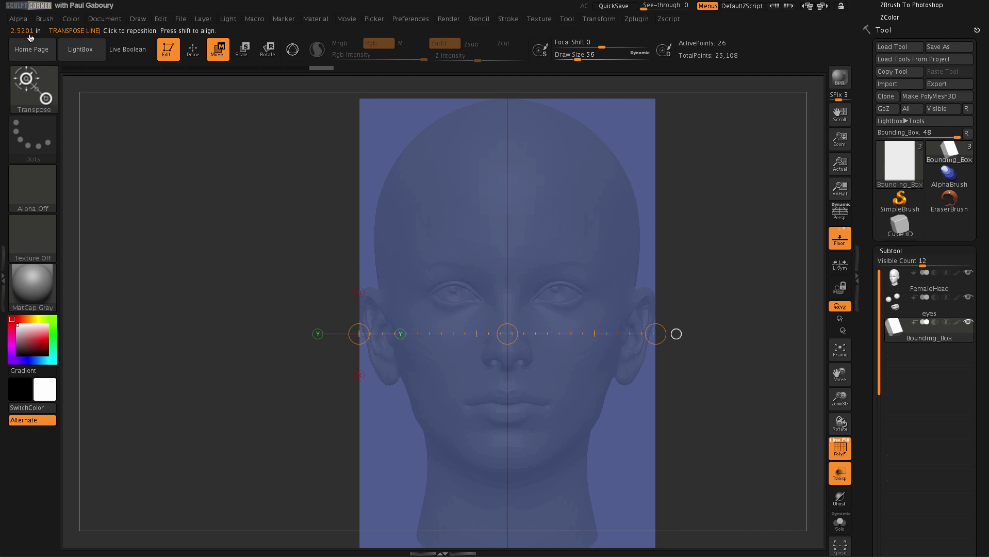
# Step: Measure the bounding box's height from its base to its upper edge with a Transpose line
pyautogui.keyDown('ctrl'); pyautogui.moveTo(747, 367); pyautogui.dragTo(692, 339, button='right'); pyautogui.keyUp('ctrl')
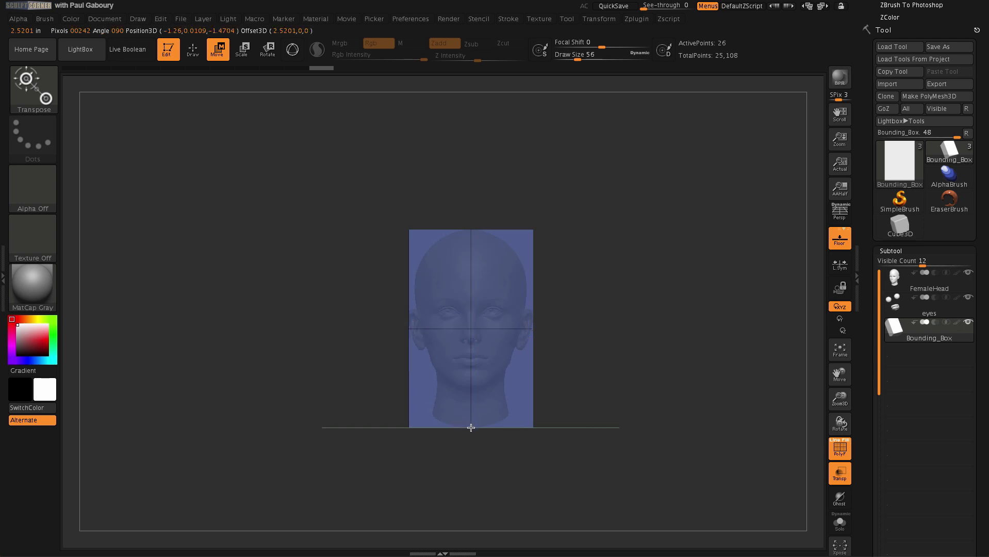
pyautogui.moveTo(470, 428)
pyautogui.mouseDown()
pyautogui.moveTo(499, 315)
pyautogui.moveTo(471, 230)
pyautogui.mouseUp()
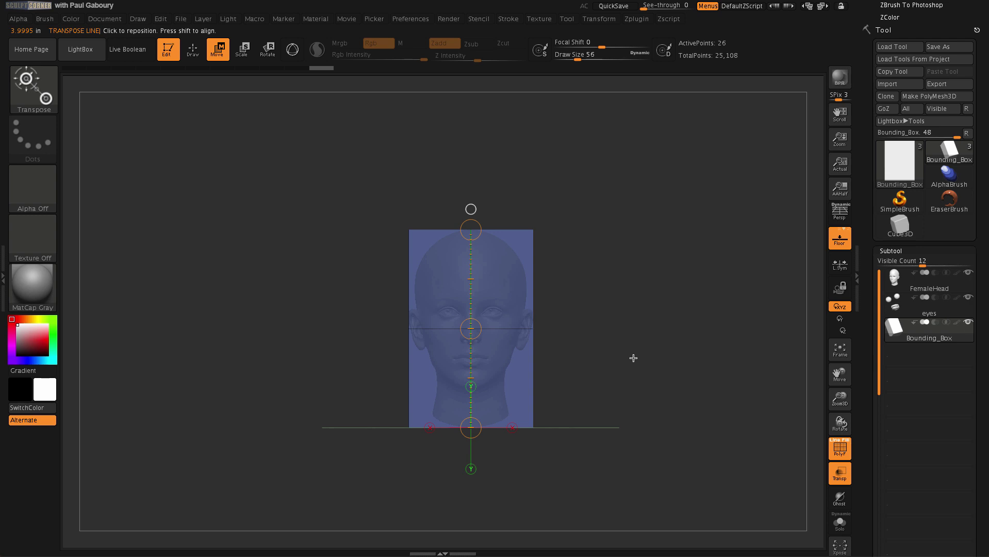
pyautogui.moveTo(633, 358); pyautogui.dragTo(684, 430)
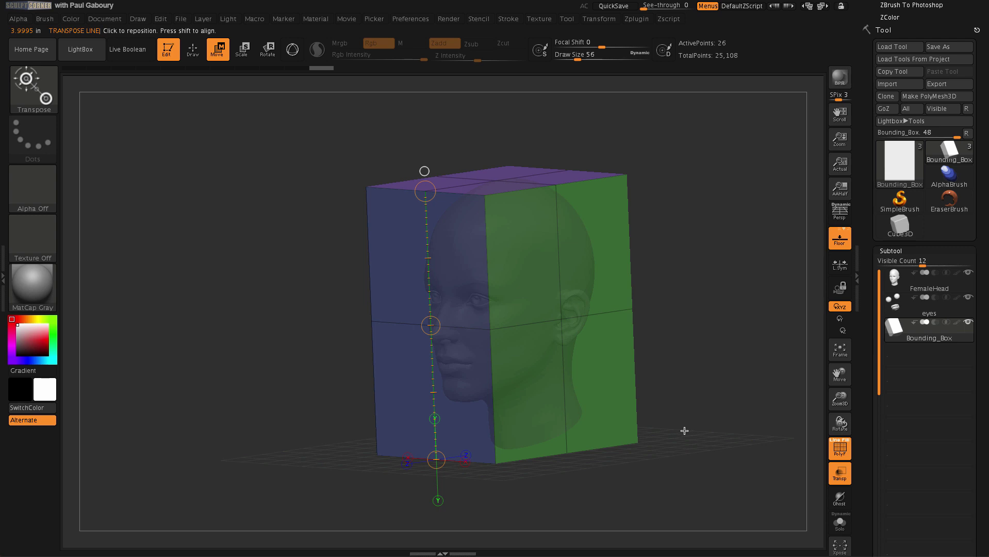
pyautogui.keyDown('shift'); pyautogui.moveTo(684, 430); pyautogui.dragTo(708, 364); pyautogui.keyUp('shift')
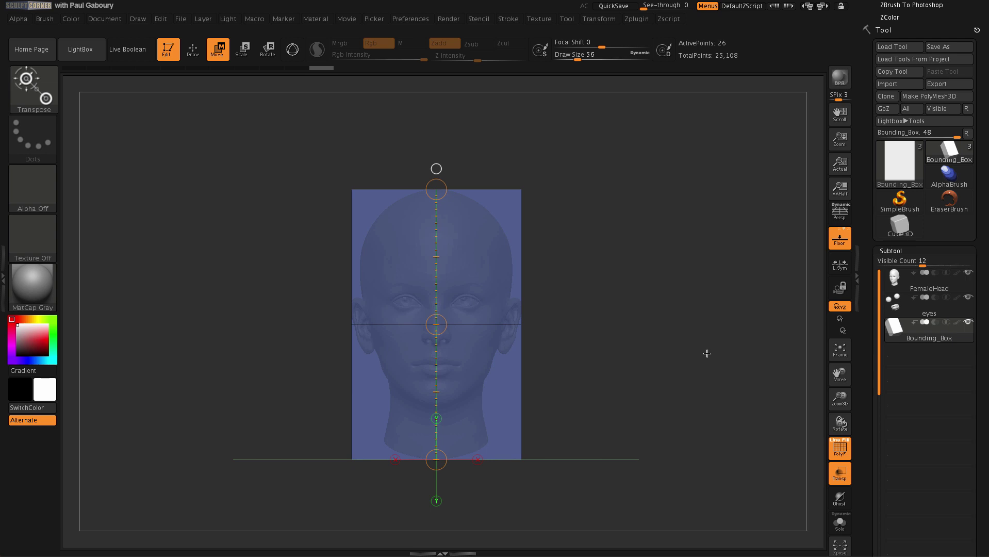
# Step: Select the FemaleHead and eyes subtools in turn, and return to the Bounding_Box subtool
pyautogui.click(894, 280)
pyautogui.click(890, 305)
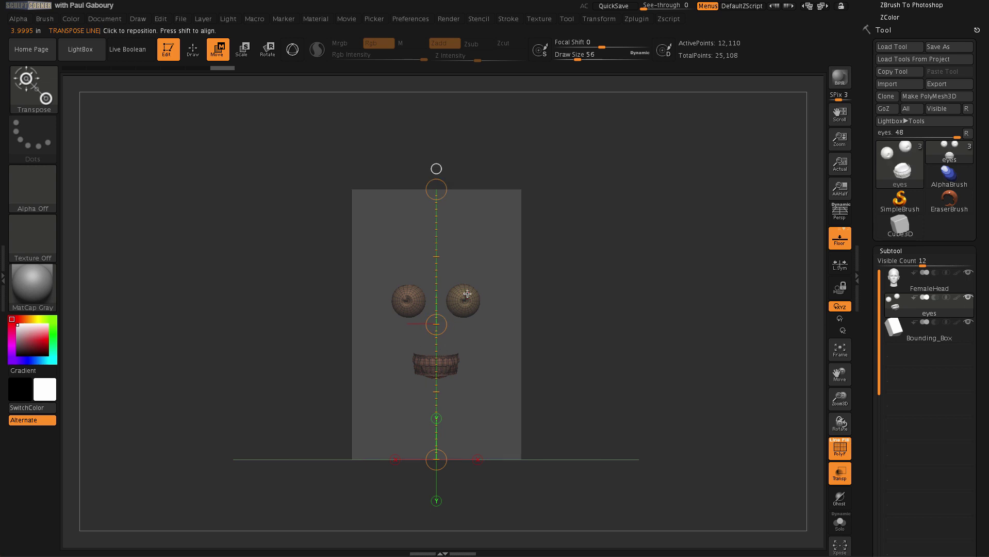
pyautogui.keyDown('alt'); pyautogui.click(467, 293); pyautogui.keyUp('alt')
# Step: Load the bounding box's size into the Scale Master sliders, set Y to 8 in, and resize all subtools proportionally
pyautogui.scroll(5, 986, 407)
pyautogui.scroll(8, 986, 407)
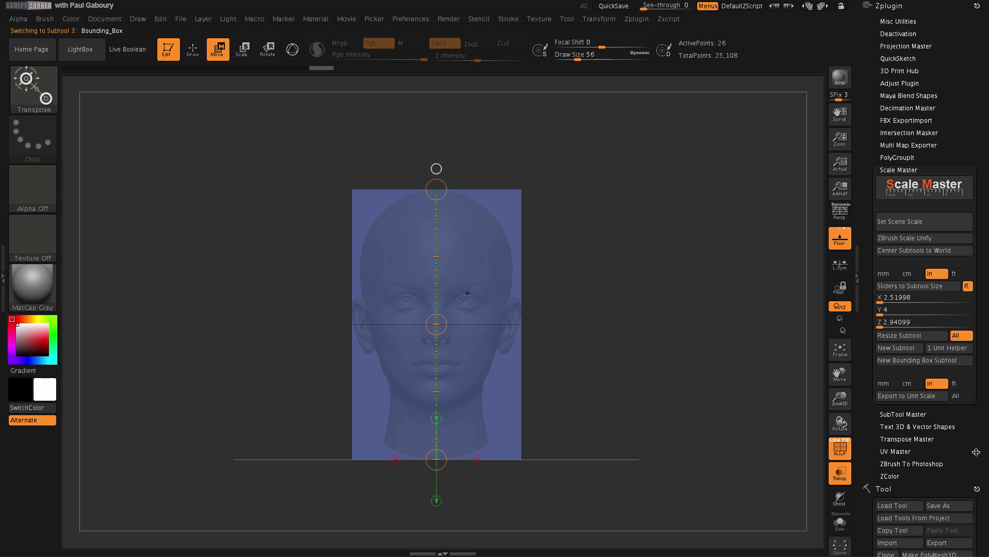
pyautogui.click(921, 289)
pyautogui.click(880, 312)
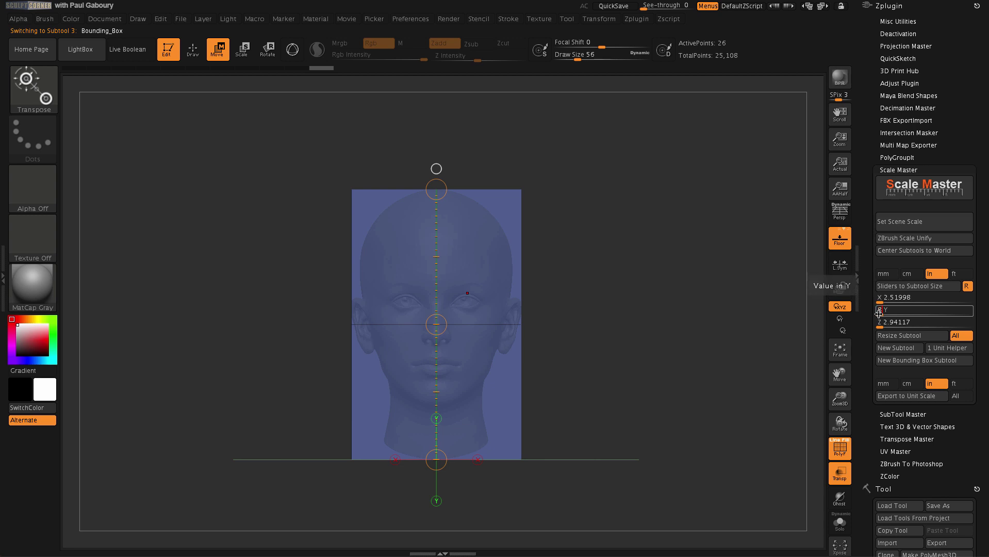
pyautogui.write('8')
pyautogui.press('Return')
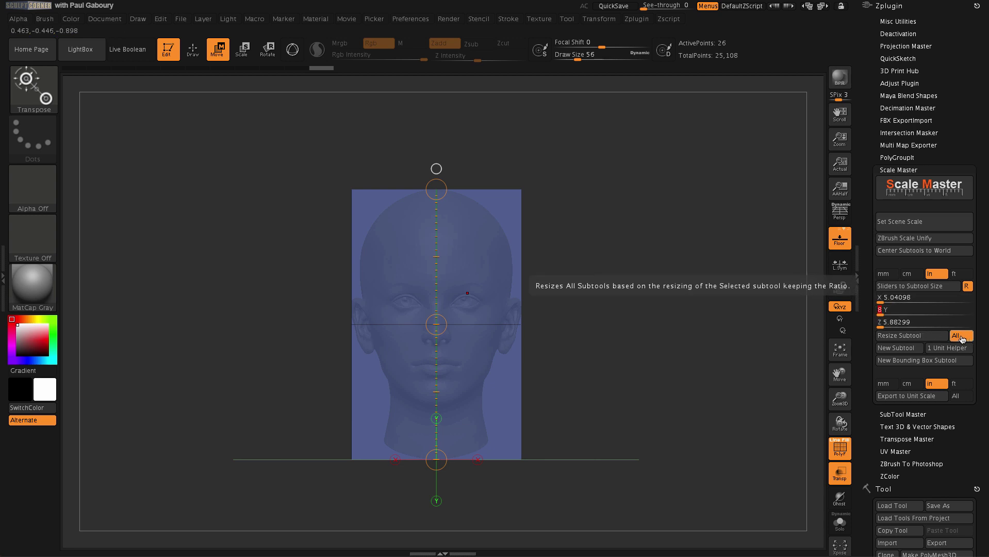
pyautogui.click(912, 336)
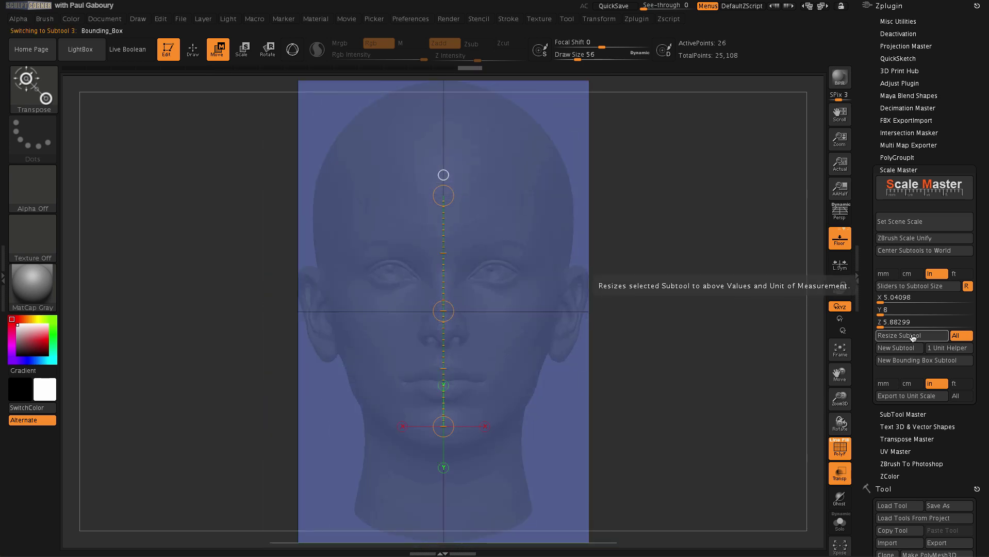
pyautogui.moveTo(702, 426); pyautogui.dragTo(635, 357)
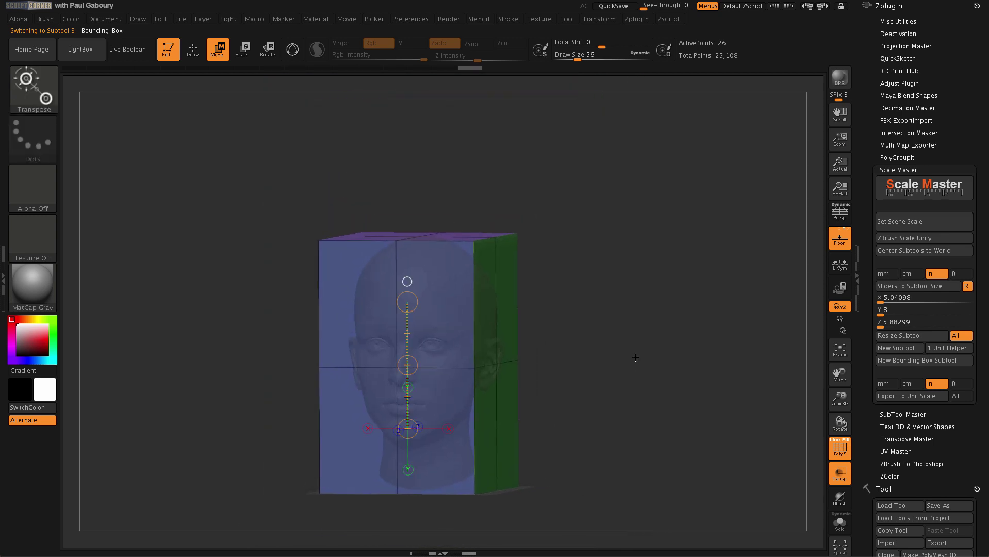
# Step: Return to Draw mode, enable All for the unit scale export, and collapse Scale Master
pyautogui.press('q')
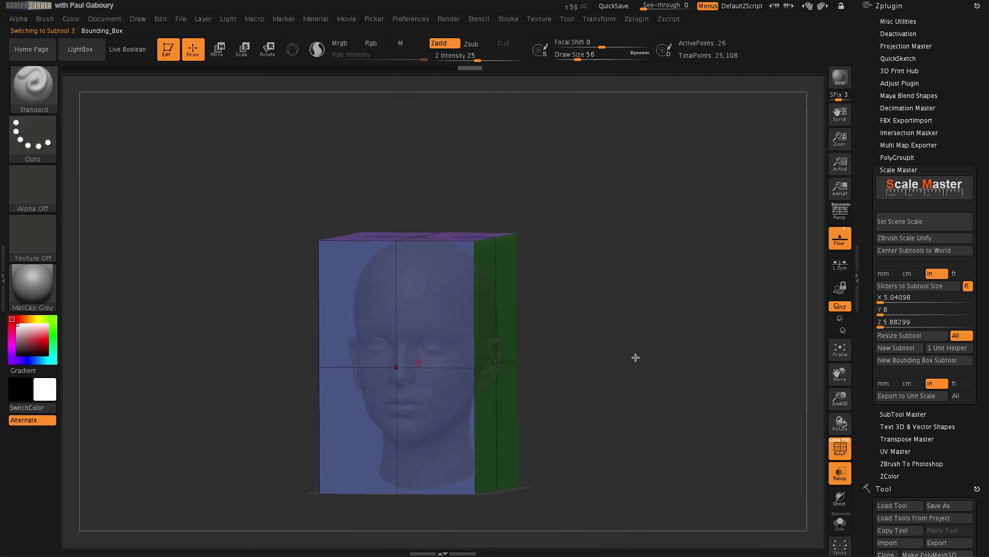
pyautogui.moveTo(651, 395); pyautogui.dragTo(650, 394)
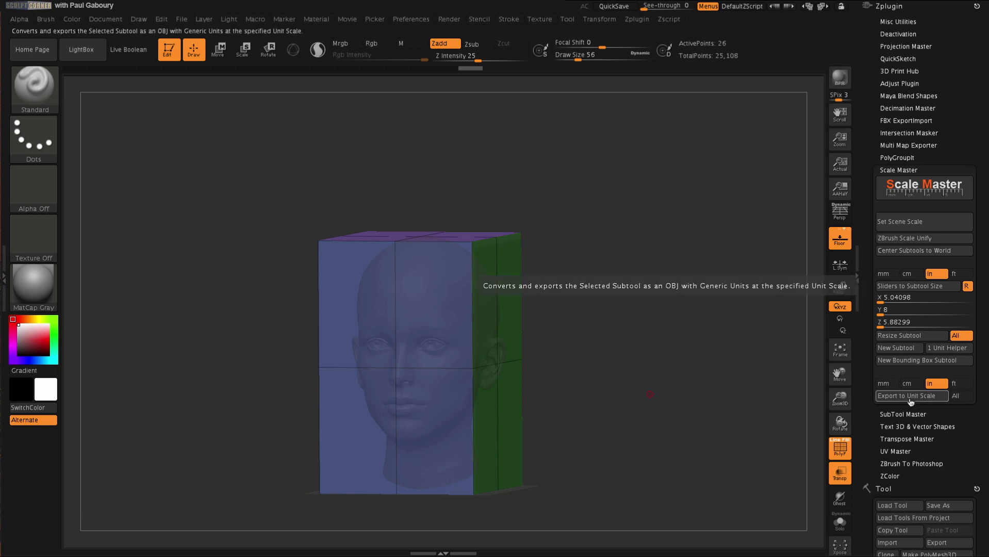
pyautogui.click(959, 400)
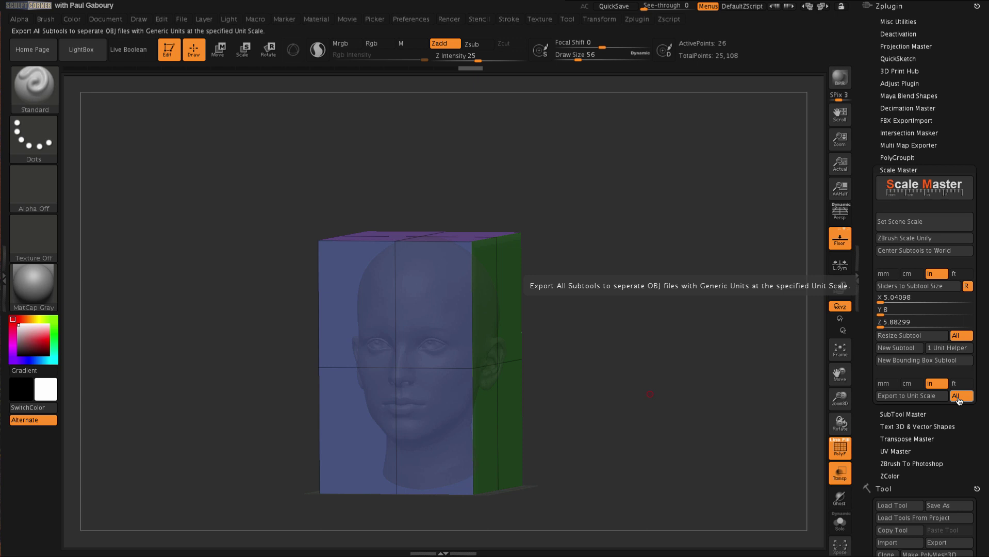
pyautogui.click(895, 171)
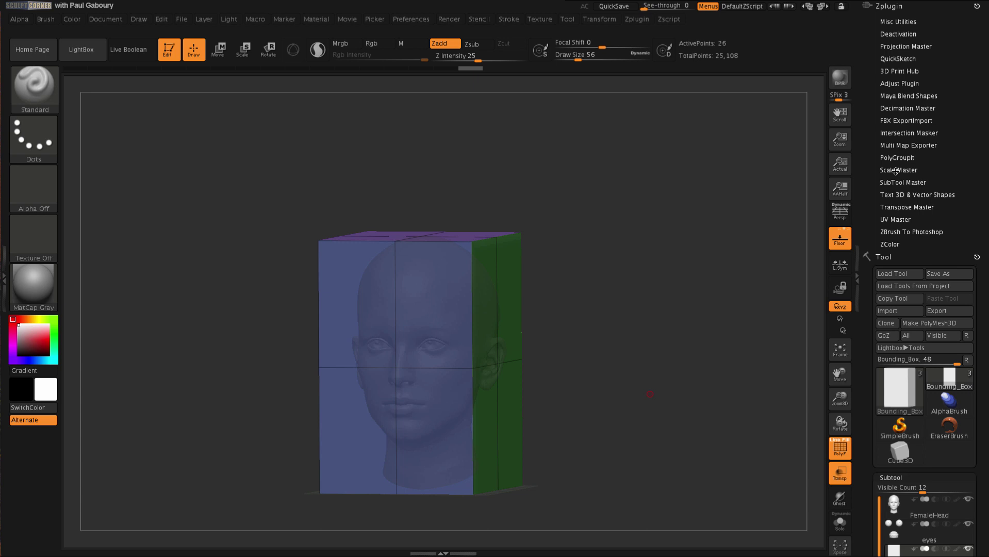
# Step: Open 3D Print Hub and update the size ratios, choosing 5.04 × 8.00 × 5.88 in as the Bounding_Box size
pyautogui.click(902, 70)
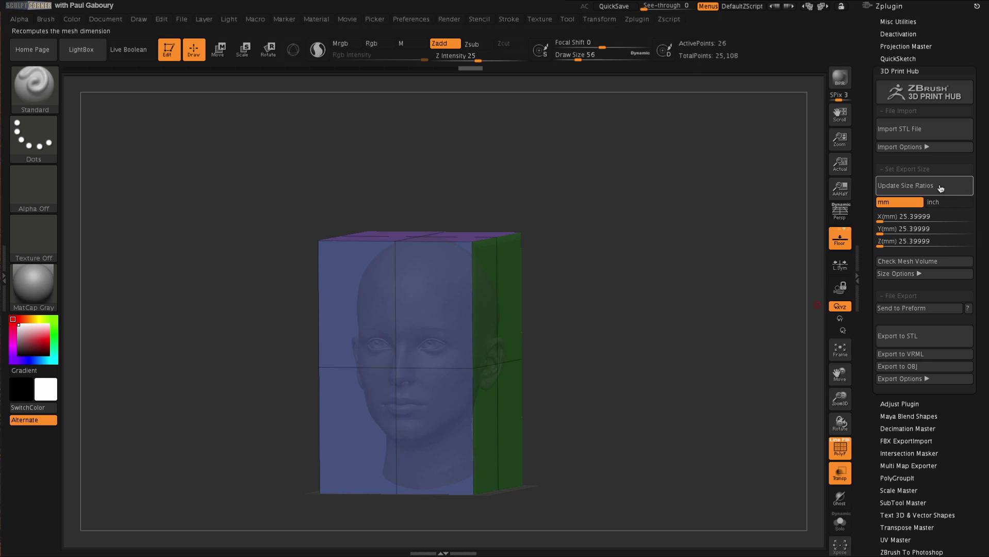
pyautogui.click(922, 217)
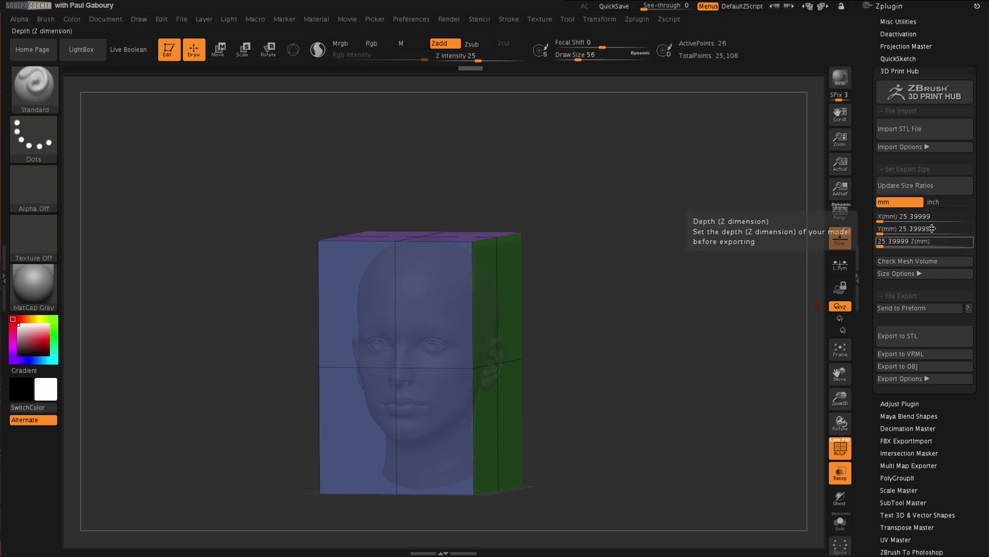
pyautogui.click(924, 228)
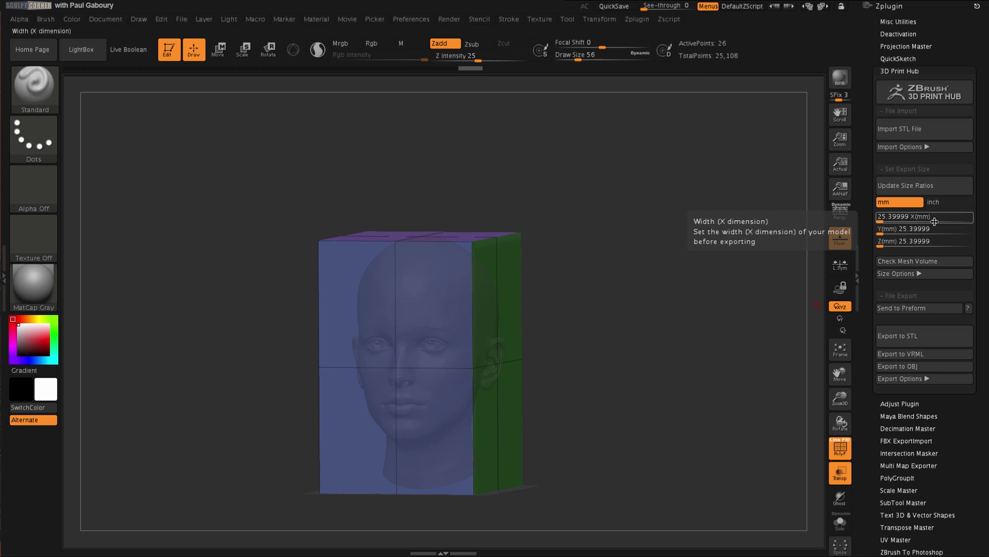
pyautogui.click(946, 202)
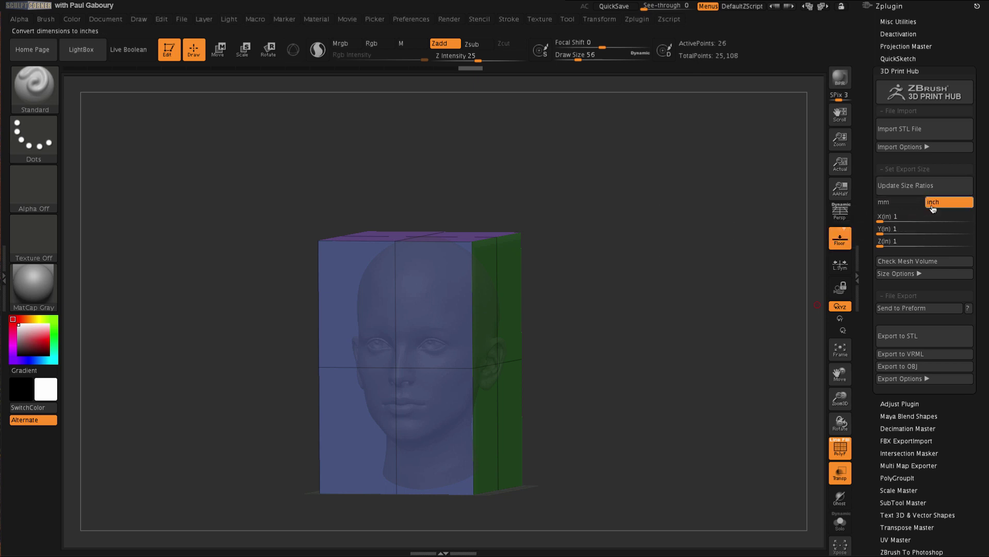
pyautogui.click(910, 202)
pyautogui.click(923, 188)
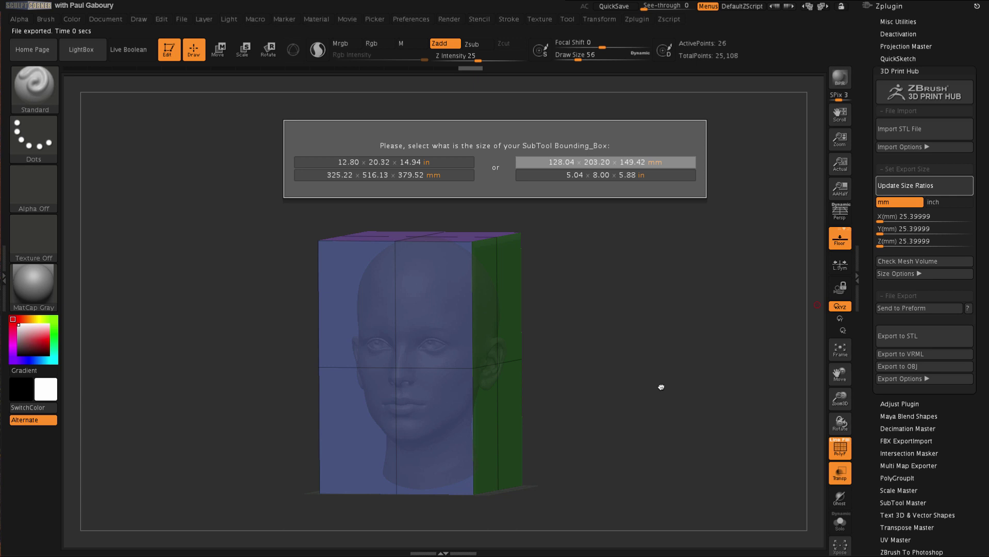
pyautogui.click(605, 175)
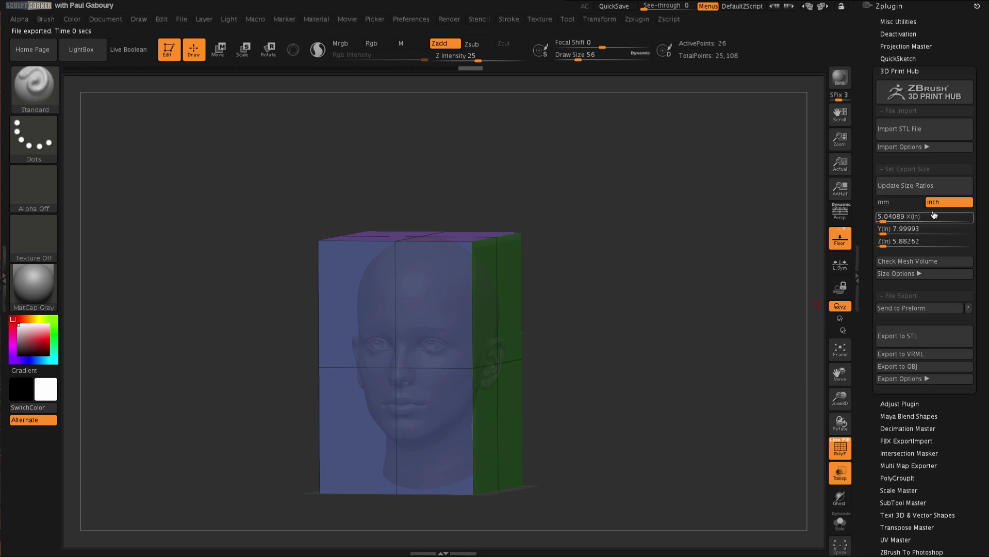